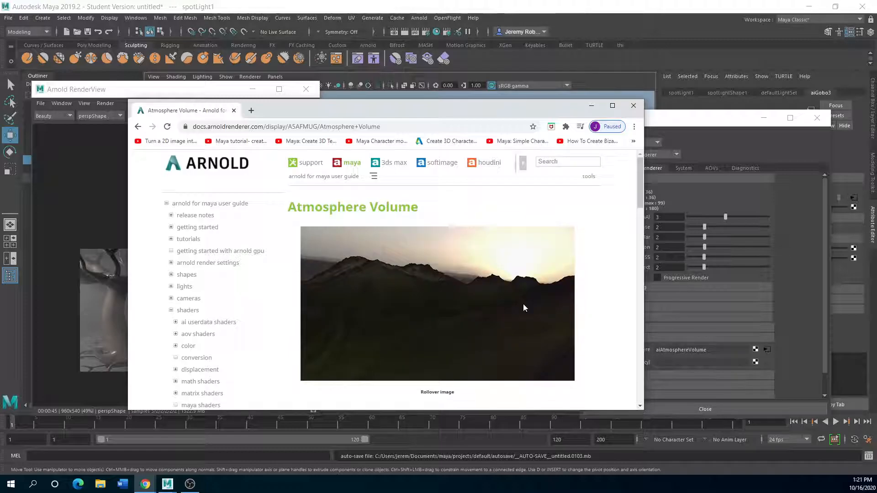
# Switch from the browser to Maya and close the Arnold RenderView and Render Settings windows.
pyautogui.moveTo(449, 106)
pyautogui.mouseDown()
pyautogui.moveTo(261, 106)
pyautogui.moveTo(449, 106)
pyautogui.mouseUp()
pyautogui.click(7, 76)
pyautogui.moveTo(168, 91); pyautogui.dragTo(245, 97)
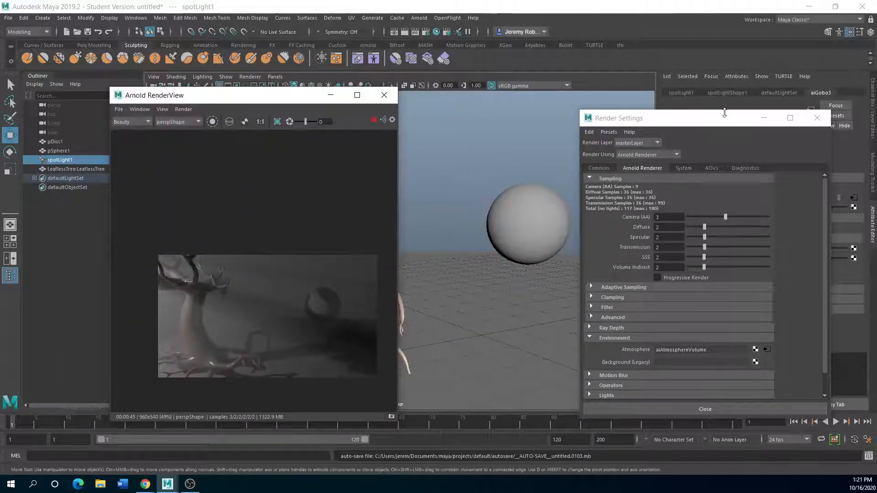
pyautogui.moveTo(708, 119); pyautogui.dragTo(722, 114)
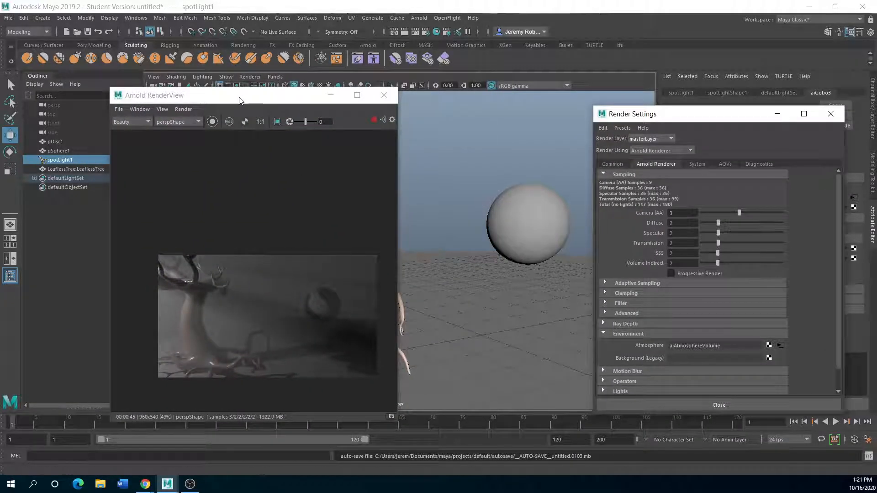
pyautogui.moveTo(242, 96); pyautogui.dragTo(446, 85)
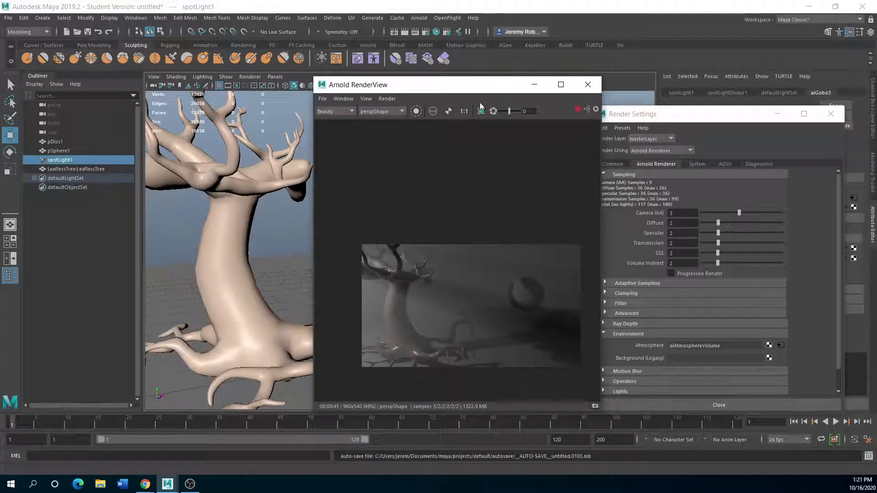
pyautogui.click(588, 84)
pyautogui.moveTo(684, 113); pyautogui.dragTo(384, 115)
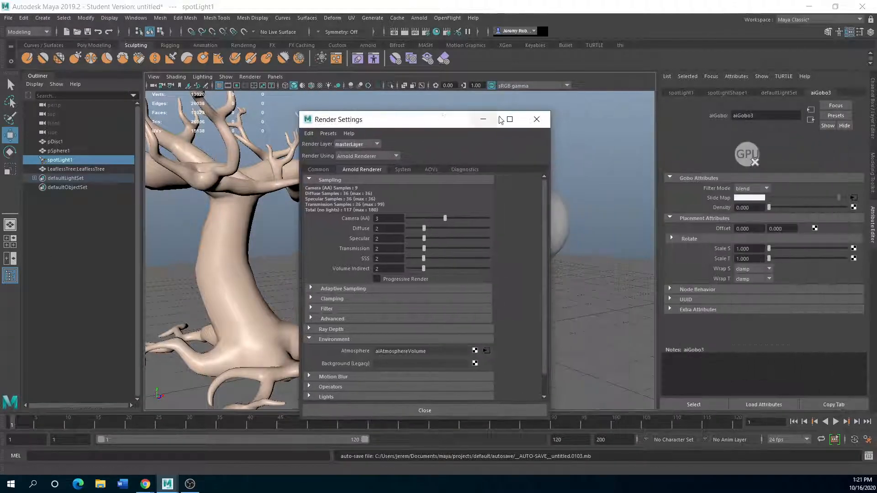
pyautogui.click(532, 115)
# Start a new scene without saving the changes to the untitled scene.
pyautogui.click(8, 17)
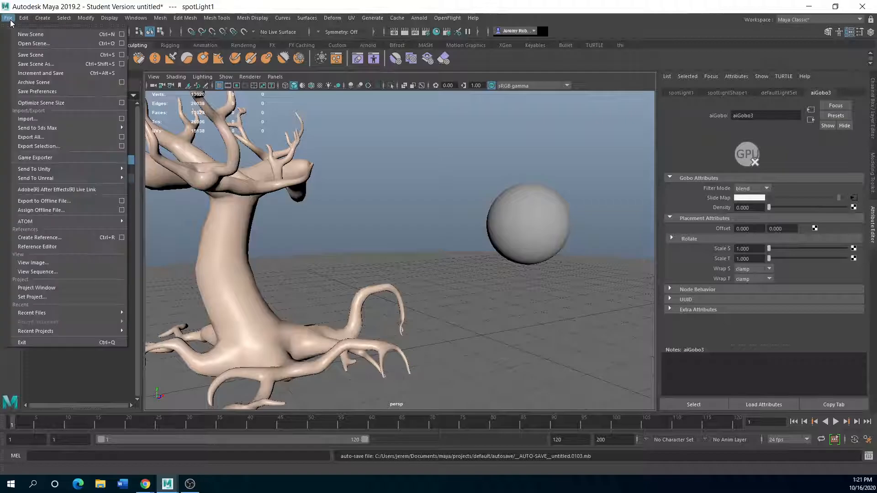
pyautogui.click(26, 37)
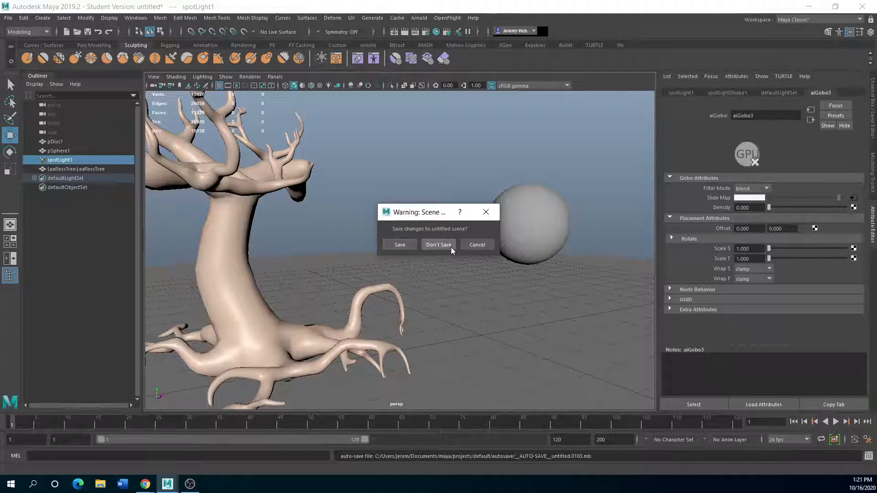
pyautogui.click(438, 244)
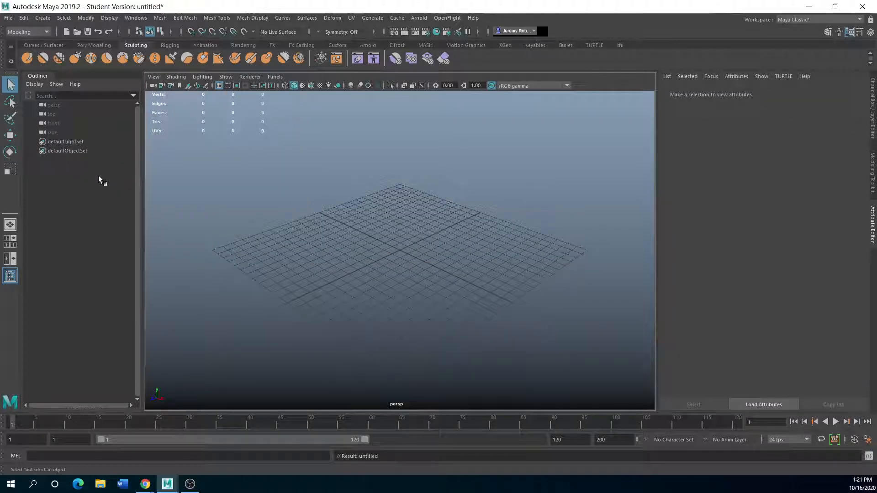
# Create a polygon disc as the ground and scale it uniformly to about 17.
pyautogui.click(84, 44)
pyautogui.click(120, 58)
pyautogui.press('r')
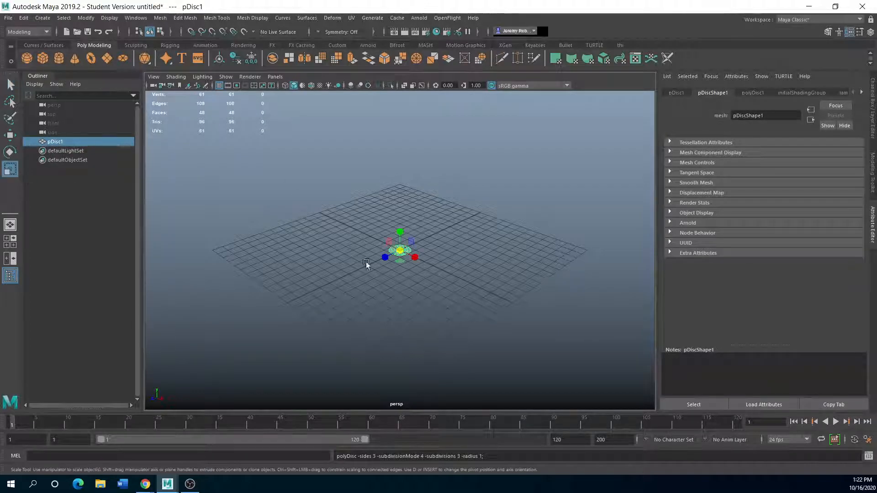
pyautogui.moveTo(400, 250); pyautogui.dragTo(639, 224)
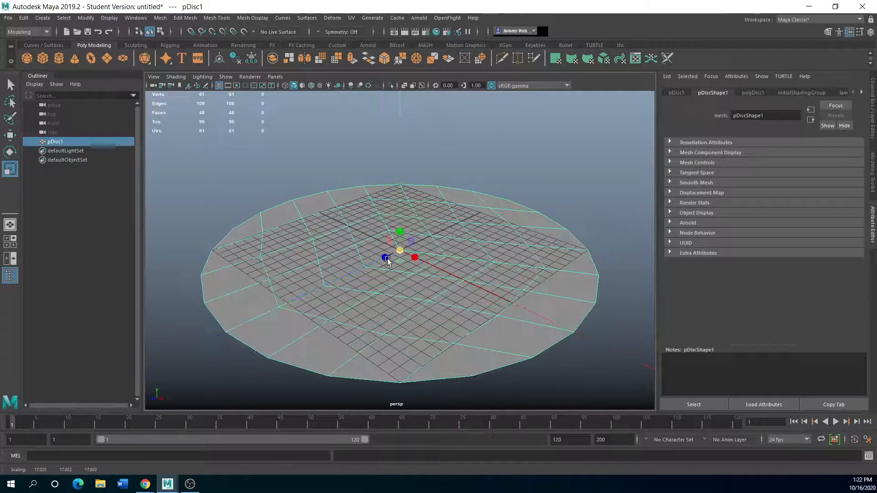
pyautogui.scroll(3, 394, 252)
pyautogui.scroll(-3, 354, 292)
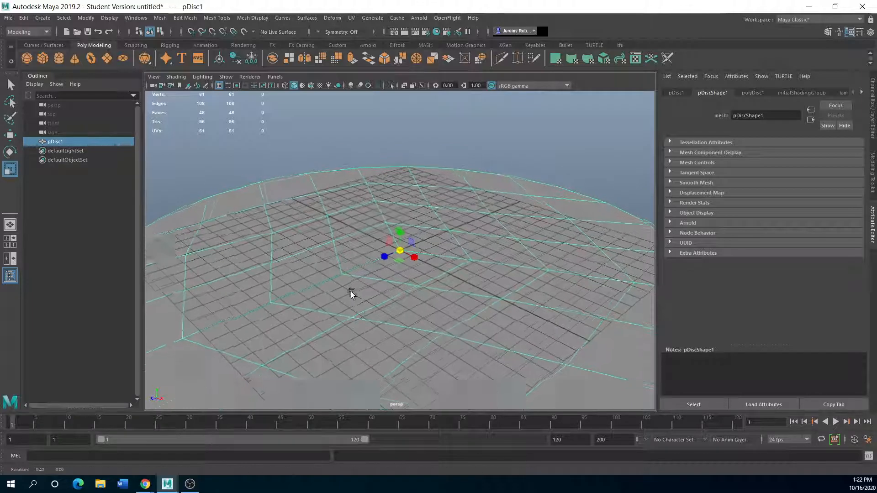
# Create a polygon sphere and raise it so that it floats just above the disc.
pyautogui.click(29, 59)
pyautogui.click(10, 136)
pyautogui.moveTo(400, 229); pyautogui.dragTo(400, 205)
pyautogui.scroll(2, 403, 226)
pyautogui.scroll(3, 388, 251)
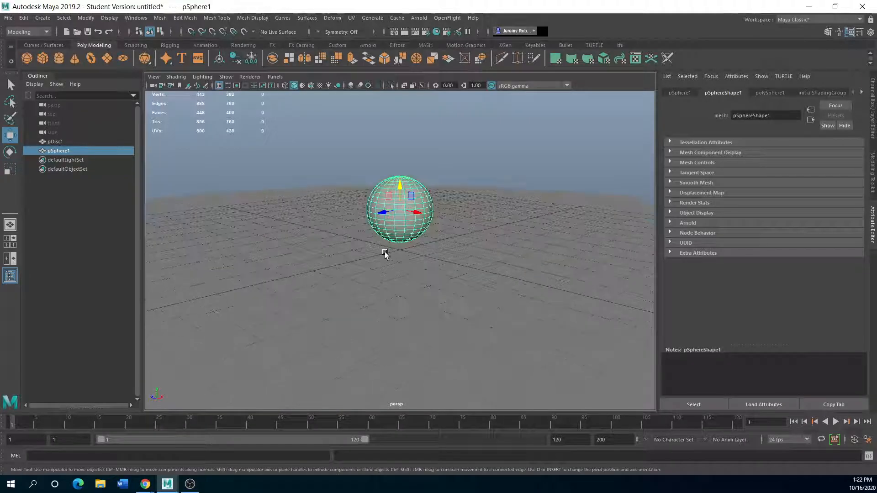
pyautogui.keyDown('alt'); pyautogui.moveTo(385, 254); pyautogui.dragTo(410, 300, button='middle'); pyautogui.keyUp('alt')
pyautogui.keyDown('alt'); pyautogui.moveTo(410, 299); pyautogui.dragTo(410, 308); pyautogui.keyUp('alt')
pyautogui.keyDown('alt'); pyautogui.moveTo(410, 309); pyautogui.dragTo(379, 274, button='middle'); pyautogui.keyUp('alt')
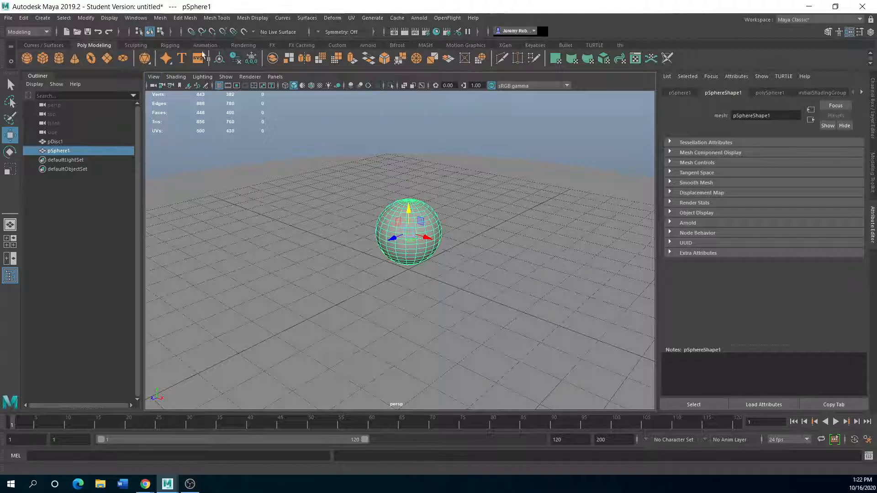
# Create a spot light and aim it straight down by setting its Rotate X to -90.
pyautogui.click(43, 17)
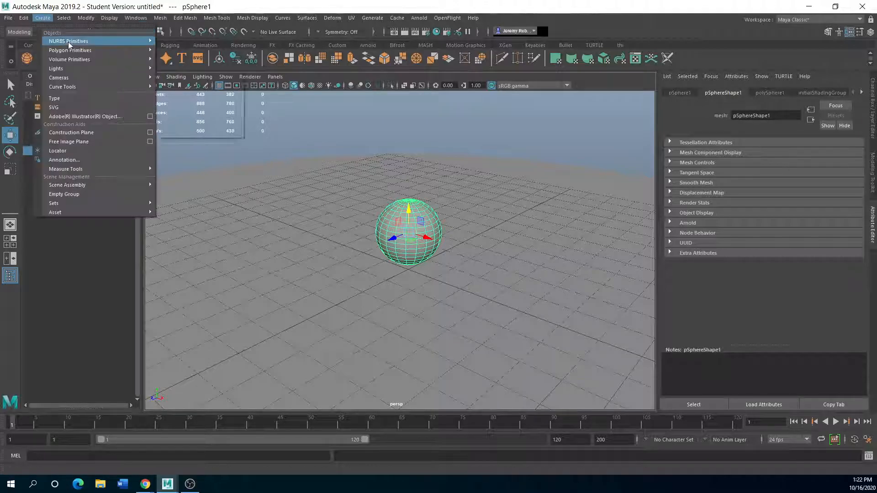
pyautogui.moveTo(69, 52)
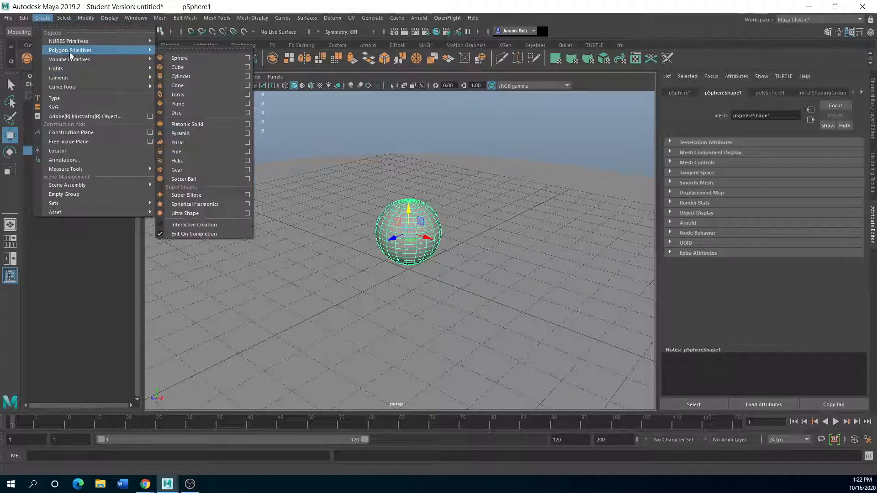
pyautogui.moveTo(114, 69)
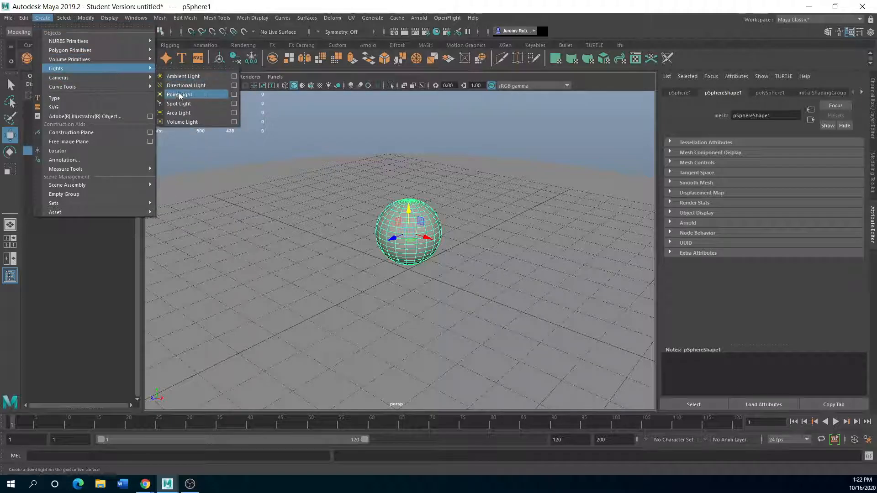
pyautogui.click(181, 104)
pyautogui.click(8, 152)
pyautogui.moveTo(391, 271); pyautogui.dragTo(415, 233)
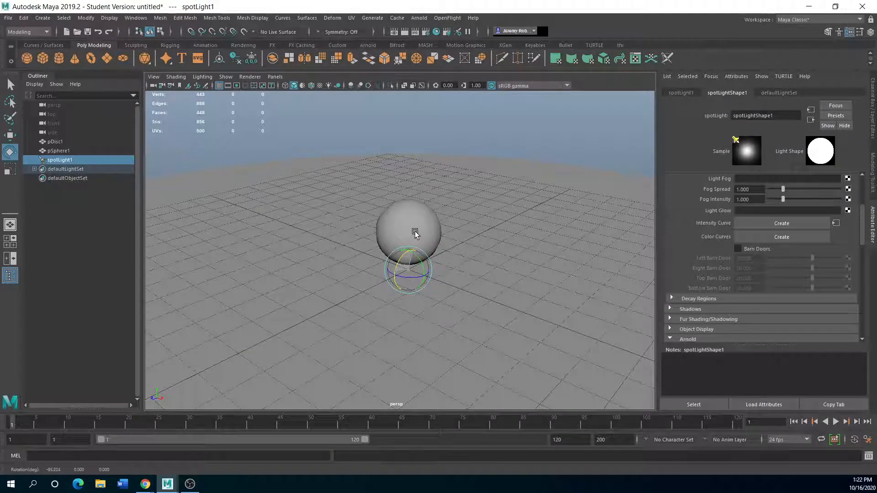
pyautogui.click(873, 109)
pyautogui.doubleClick(856, 124)
pyautogui.write('-90')
pyautogui.press('Return')
# Raise the spot light above the sphere to a Translate Y of about 4.66.
pyautogui.press('w')
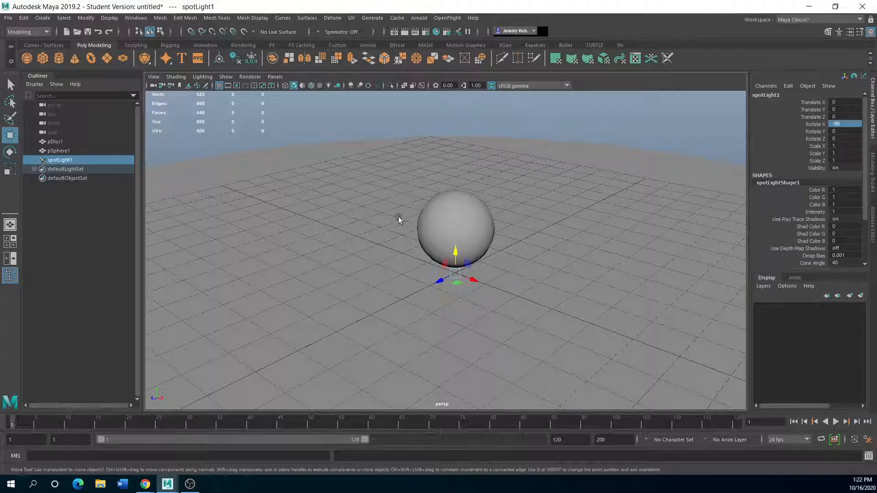
pyautogui.moveTo(455, 253); pyautogui.dragTo(448, 95)
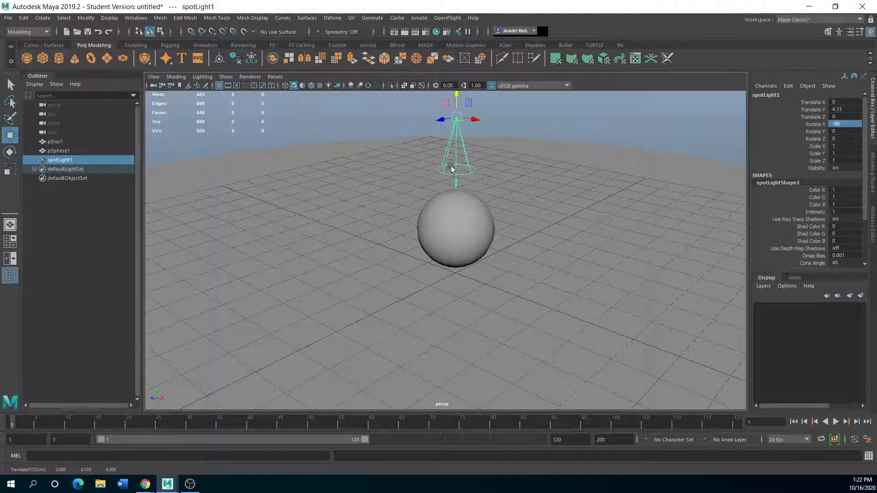
pyautogui.scroll(-3, 462, 210)
pyautogui.moveTo(454, 139); pyautogui.dragTo(453, 124)
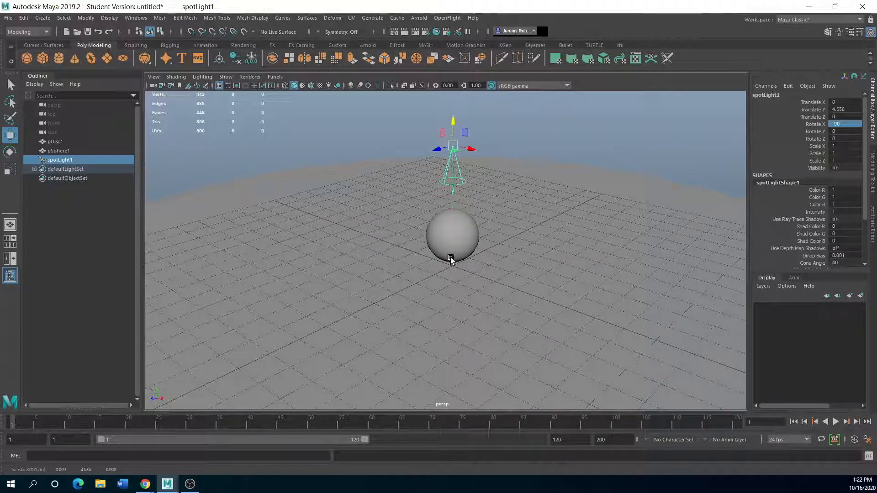
# Render the scene in the Arnold RenderView and place its window clear of the sphere and spot light.
pyautogui.scroll(3, 449, 259)
pyautogui.keyDown('alt'); pyautogui.moveTo(445, 254); pyautogui.dragTo(439, 273); pyautogui.keyUp('alt')
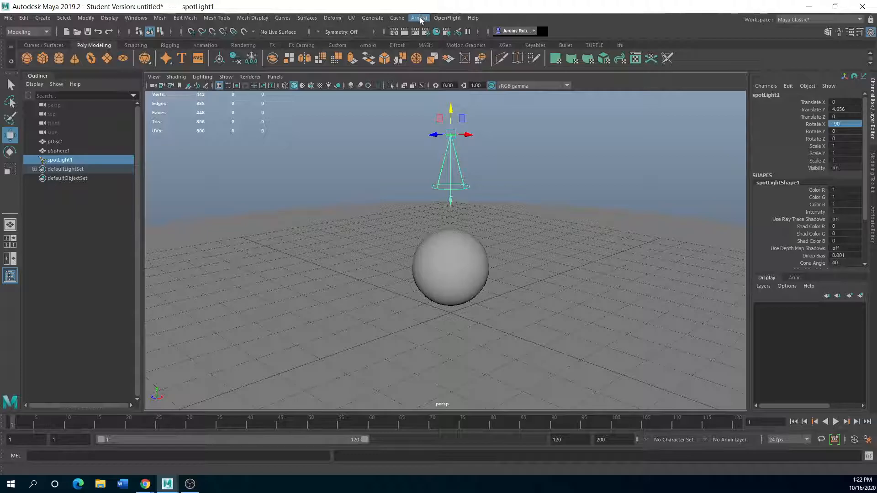
pyautogui.click(420, 17)
pyautogui.click(431, 43)
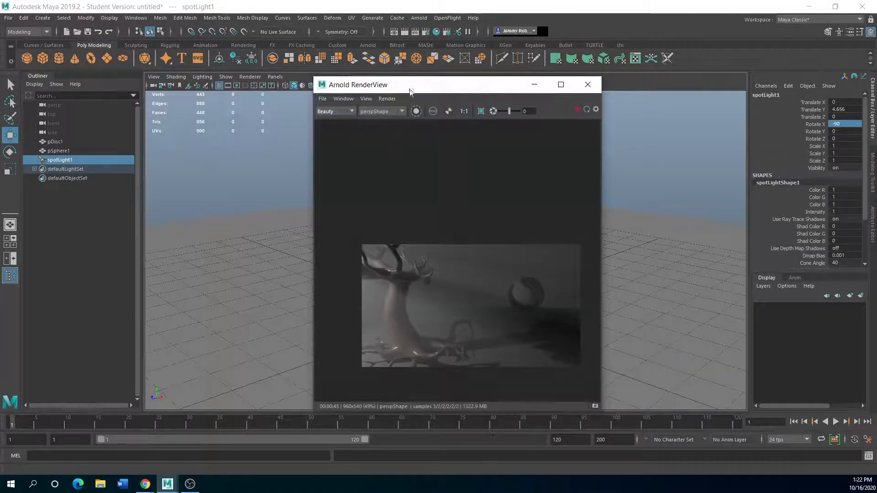
pyautogui.moveTo(404, 86); pyautogui.dragTo(159, 70)
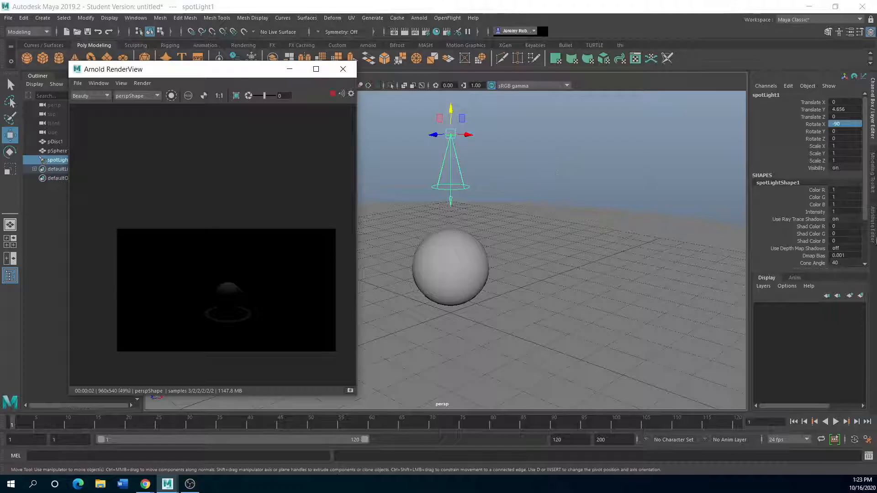
# Increase the spot light's intensity to about 5.07 in its shape attributes.
pyautogui.click(871, 222)
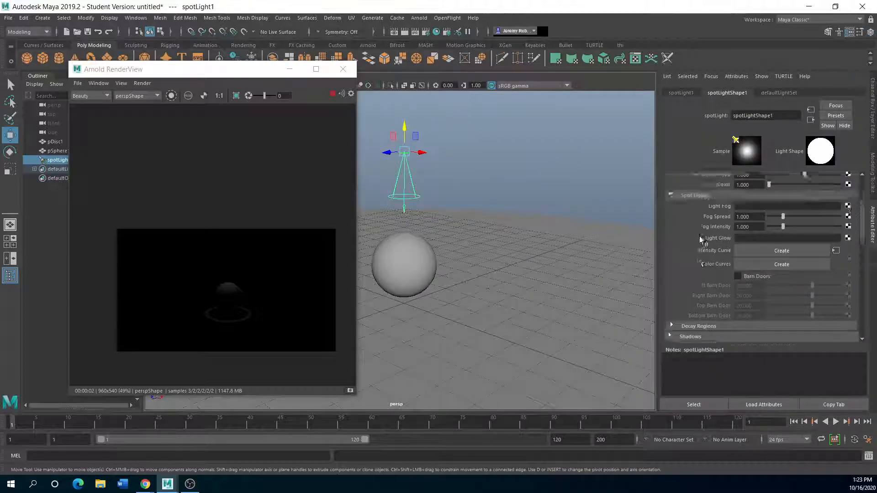
pyautogui.moveTo(777, 208); pyautogui.dragTo(806, 213)
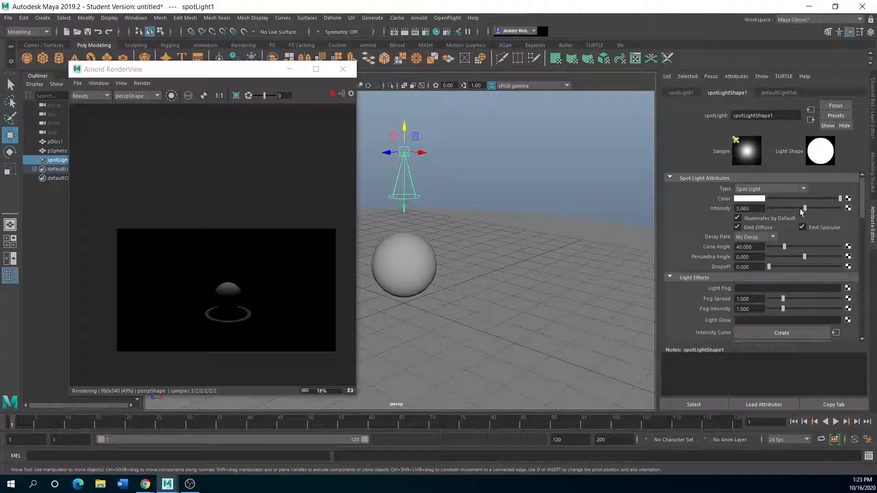
pyautogui.scroll(3, 209, 322)
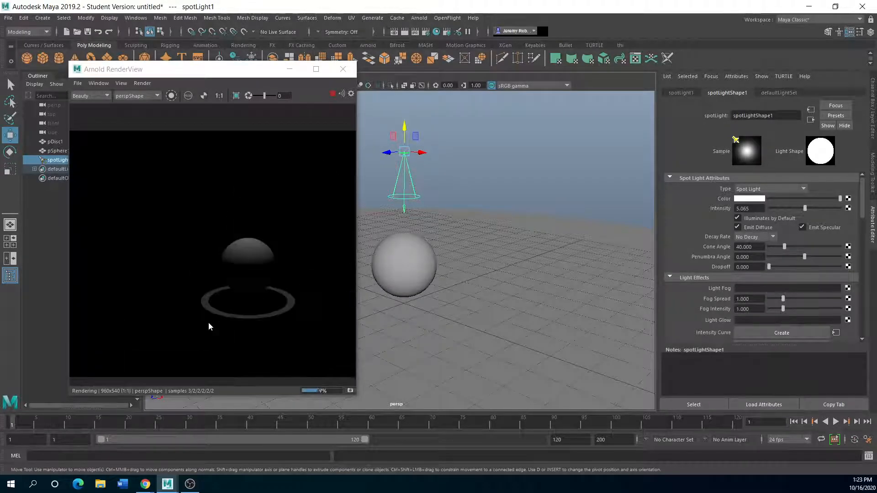
# Shift the spot light off the sphere's centre along Z and tilt it back toward the sphere to a Rotate X of about -106.
pyautogui.moveTo(390, 153); pyautogui.dragTo(411, 149)
pyautogui.click(10, 152)
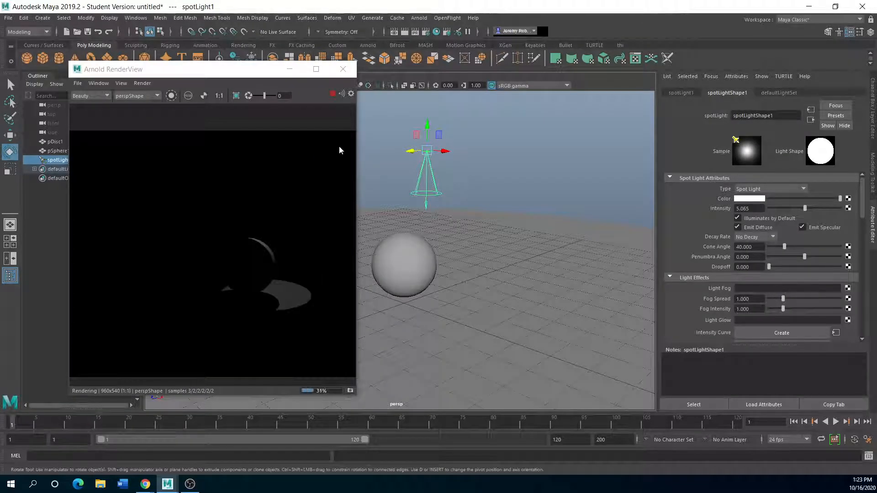
pyautogui.moveTo(414, 159); pyautogui.dragTo(412, 153)
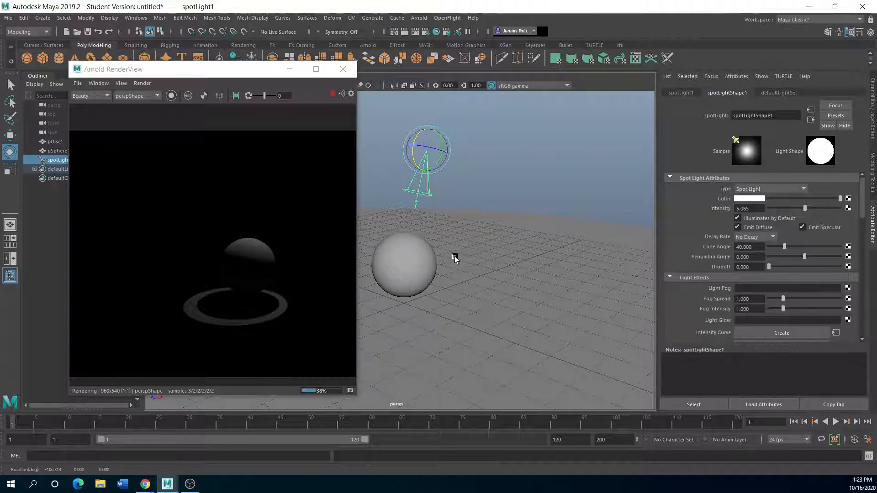
pyautogui.keyDown('alt'); pyautogui.moveTo(453, 256); pyautogui.dragTo(509, 261, button='middle'); pyautogui.keyUp('alt')
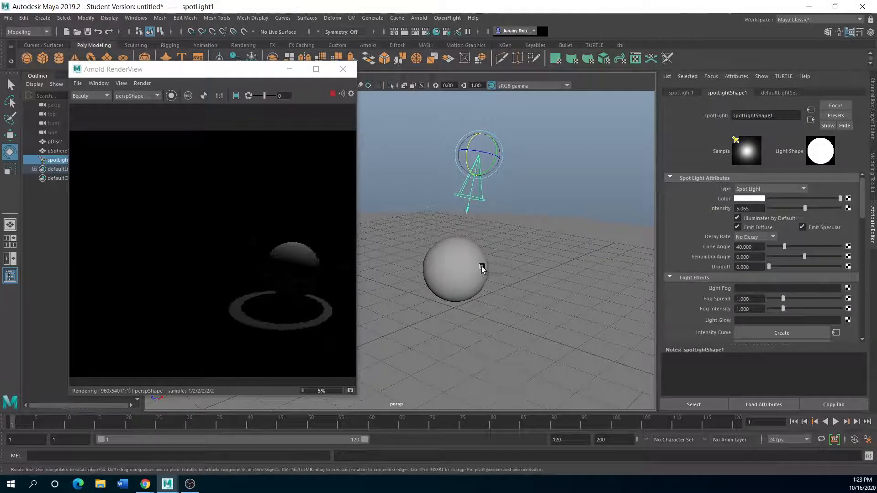
pyautogui.scroll(-4, 311, 280)
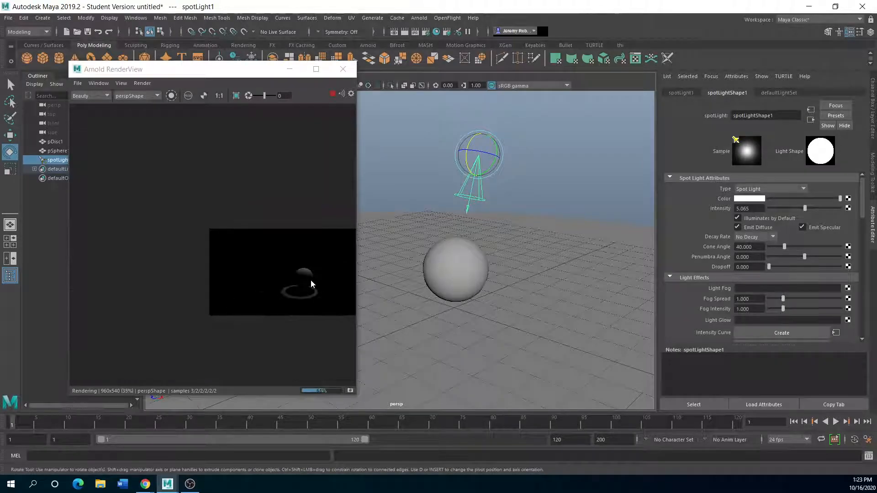
pyautogui.moveTo(282, 281); pyautogui.dragTo(253, 278, button='middle')
pyautogui.scroll(2, 253, 278)
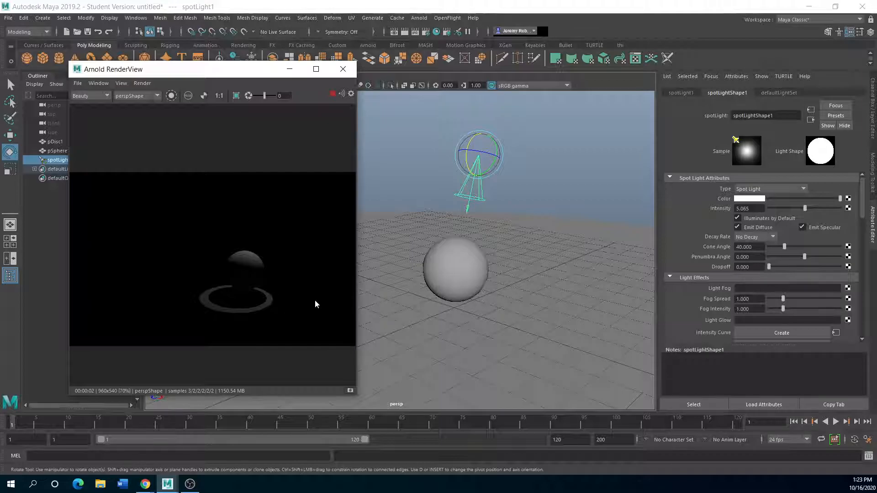
pyautogui.click(144, 484)
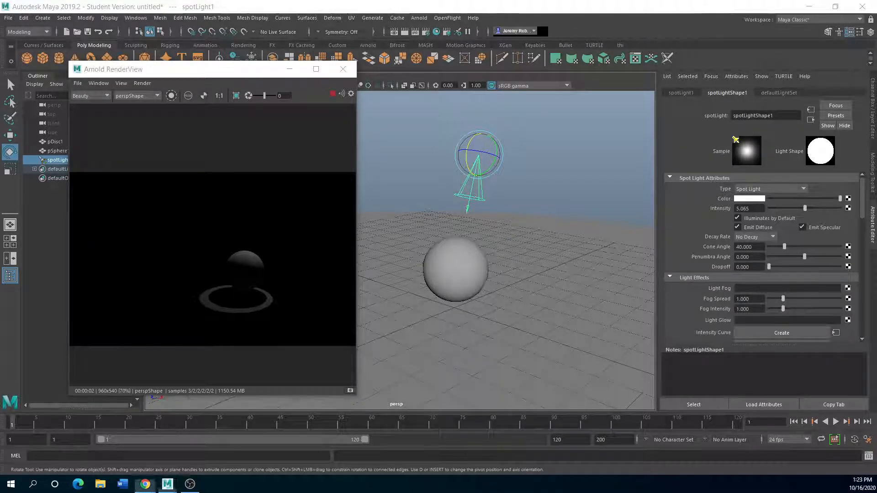
pyautogui.click(576, 94)
# Increase the spot light's intensity to about 6.36 and widen its cone angle to about 65.5.
pyautogui.moveTo(805, 210); pyautogui.dragTo(815, 209)
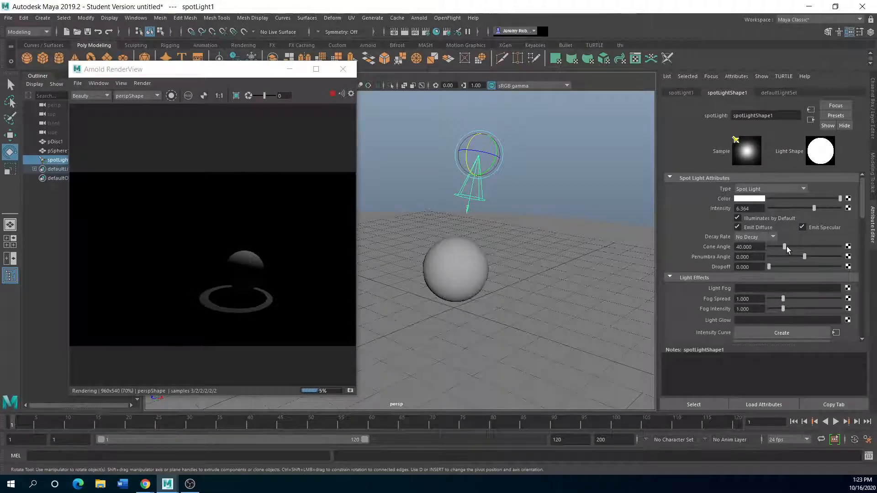
pyautogui.moveTo(787, 246); pyautogui.dragTo(794, 246)
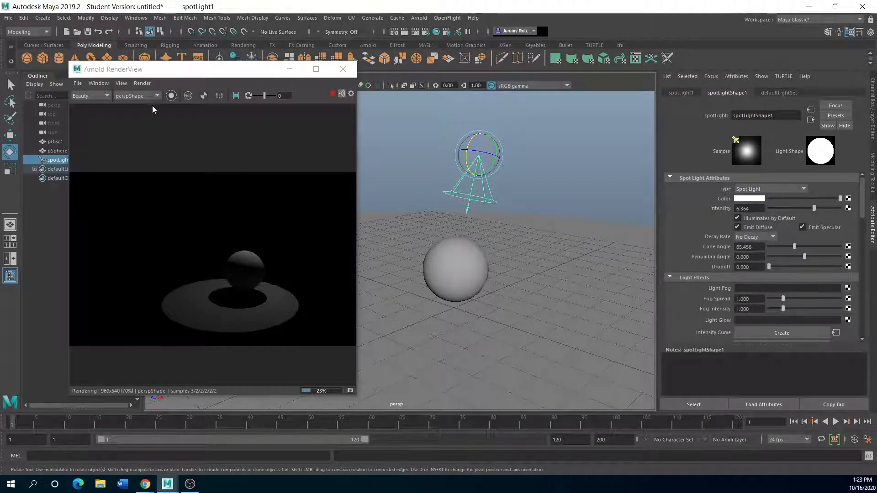
# Move the Arnold RenderView window off the viewport's working area and open the Render Settings.
pyautogui.moveTo(174, 71); pyautogui.dragTo(198, 94)
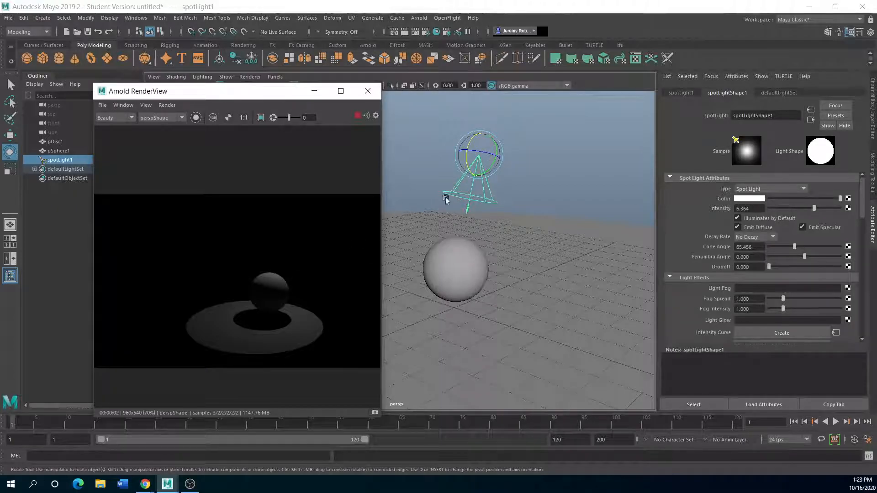
pyautogui.moveTo(242, 91); pyautogui.dragTo(675, 81)
pyautogui.click(426, 31)
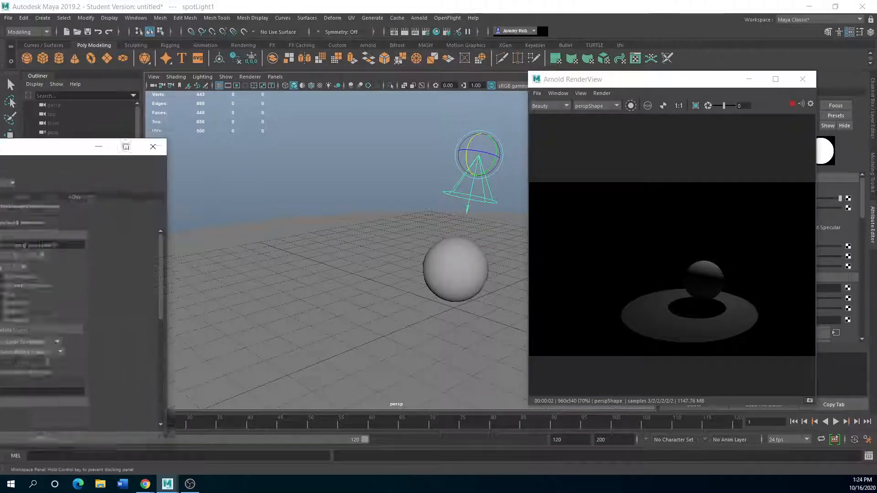
# Create an aiAtmosphereVolume for the Atmosphere in the Environment section of the Arnold Renderer settings.
pyautogui.click(170, 140)
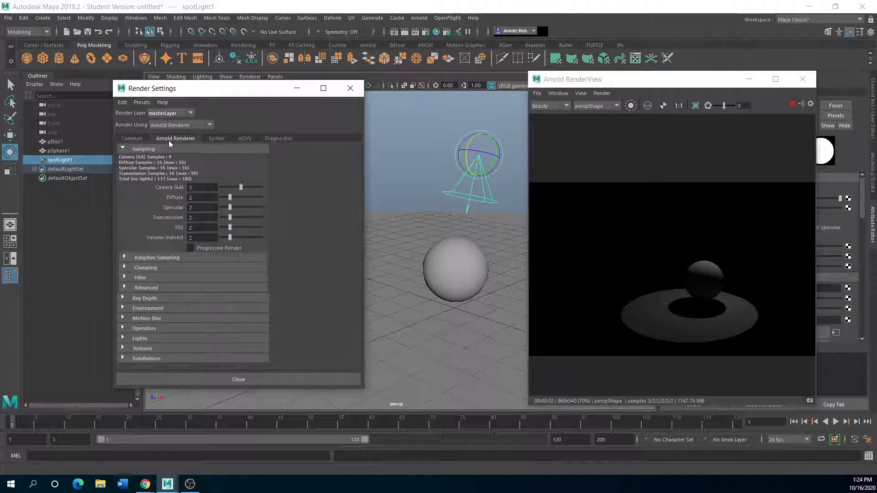
pyautogui.click(124, 308)
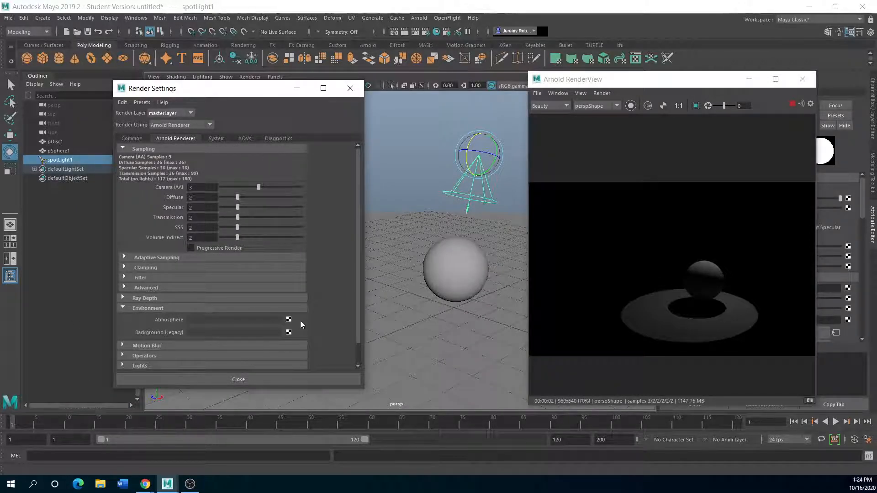
pyautogui.click(288, 320)
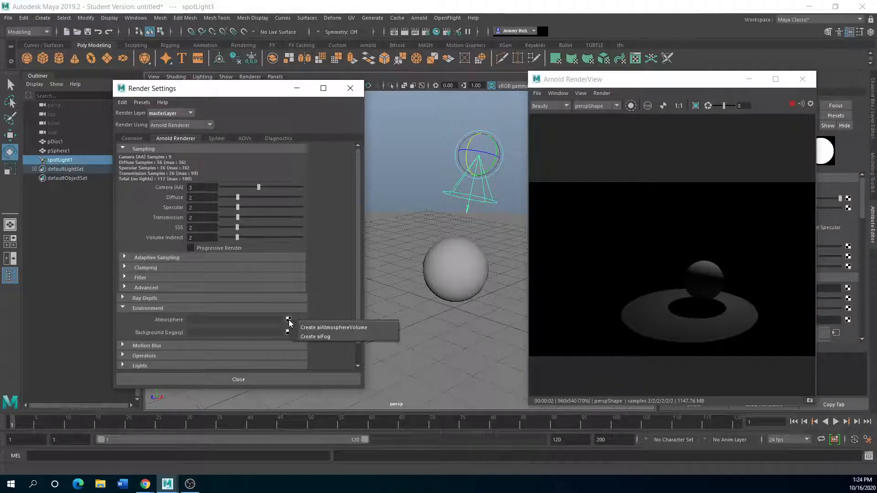
pyautogui.click(326, 329)
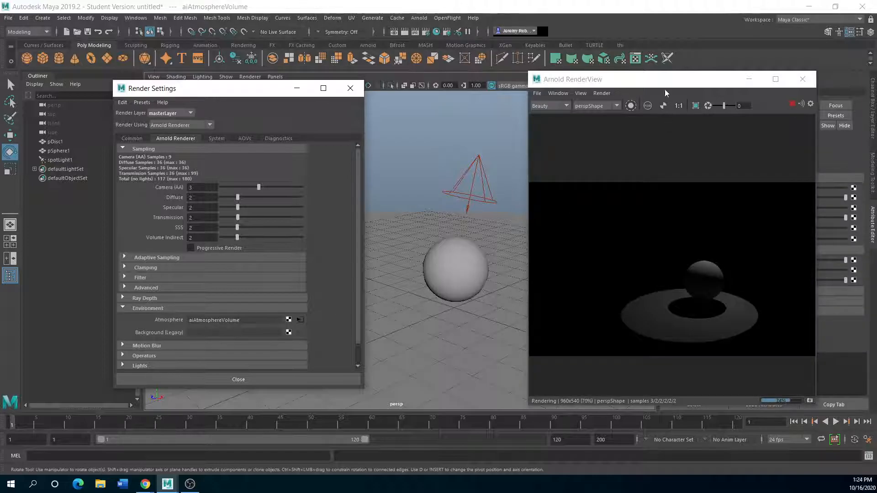
# Move the render window clear of the atmosphere volume's attributes and set its Density to about 0.301 and Anisotropy to about 0.173.
pyautogui.moveTo(667, 79); pyautogui.dragTo(280, 78)
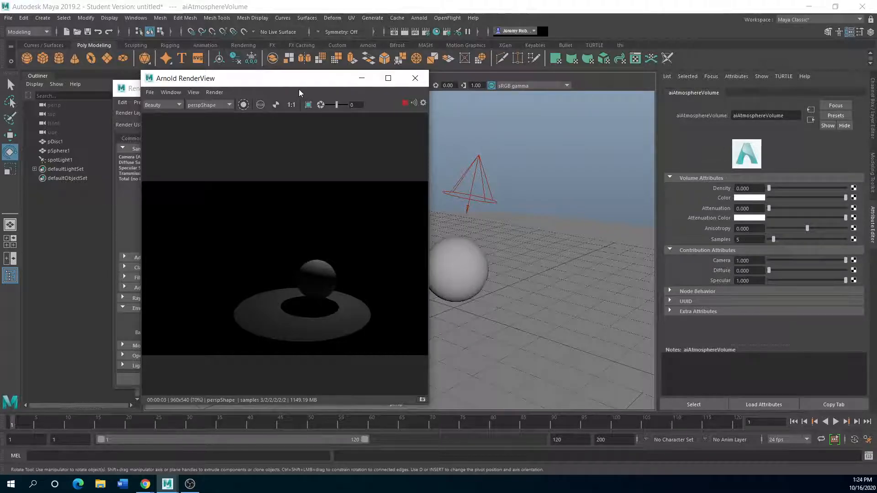
pyautogui.moveTo(299, 78); pyautogui.dragTo(238, 84)
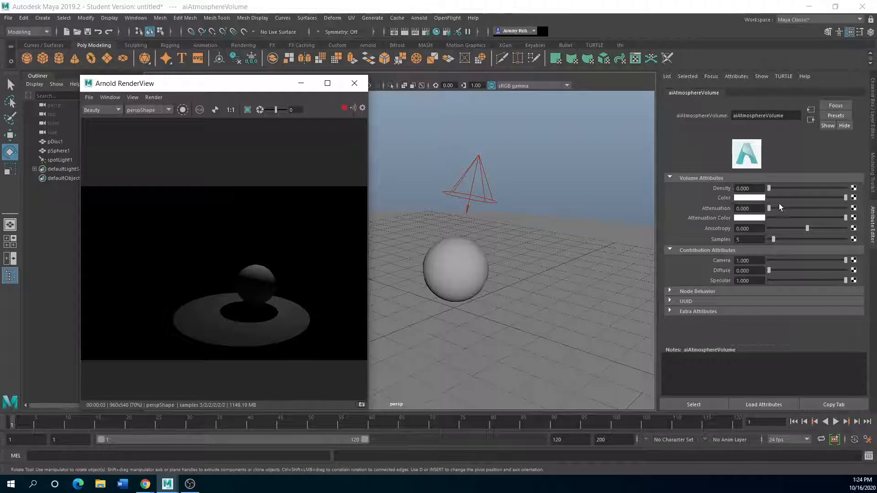
pyautogui.moveTo(769, 189); pyautogui.dragTo(792, 188)
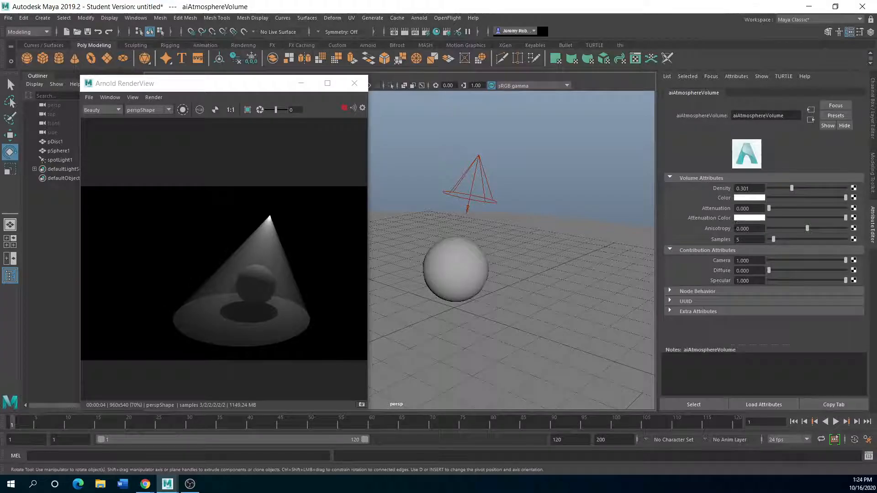
pyautogui.moveTo(808, 228); pyautogui.dragTo(816, 229)
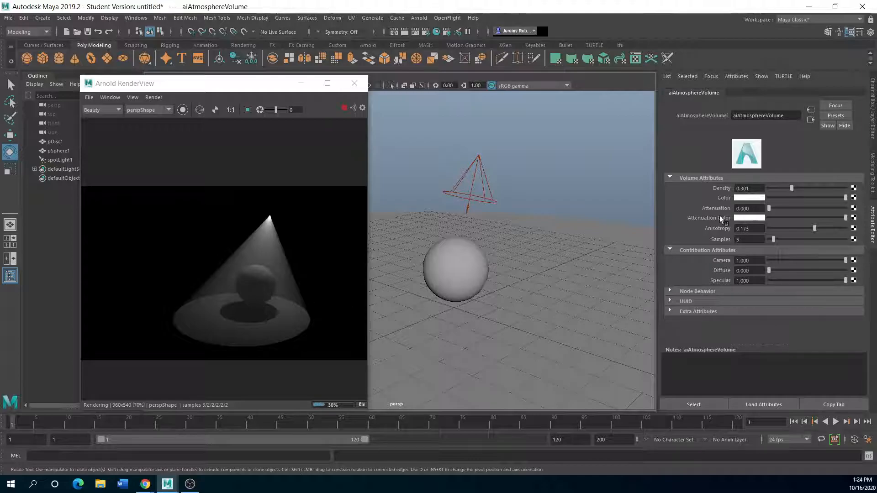
# Set the spot light's Dropoff to about 1.656 and widen its Cone Angle to about 105.2.
pyautogui.moveTo(242, 91); pyautogui.dragTo(357, 90)
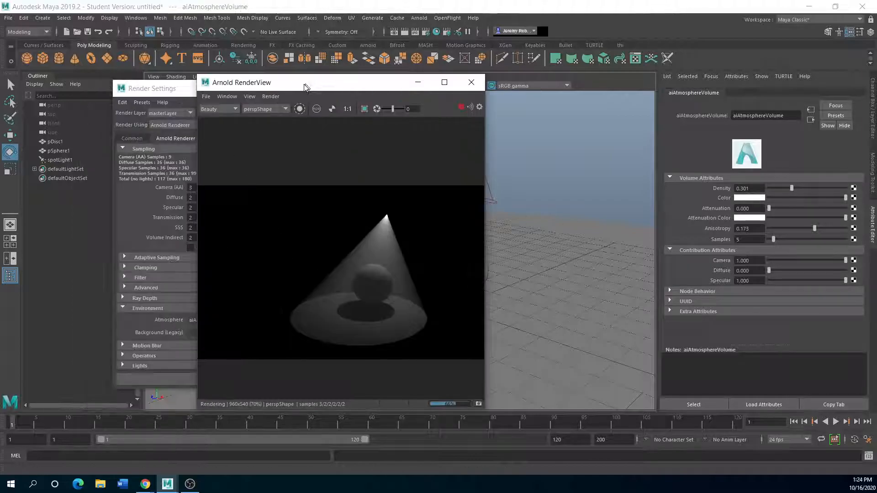
pyautogui.click(61, 161)
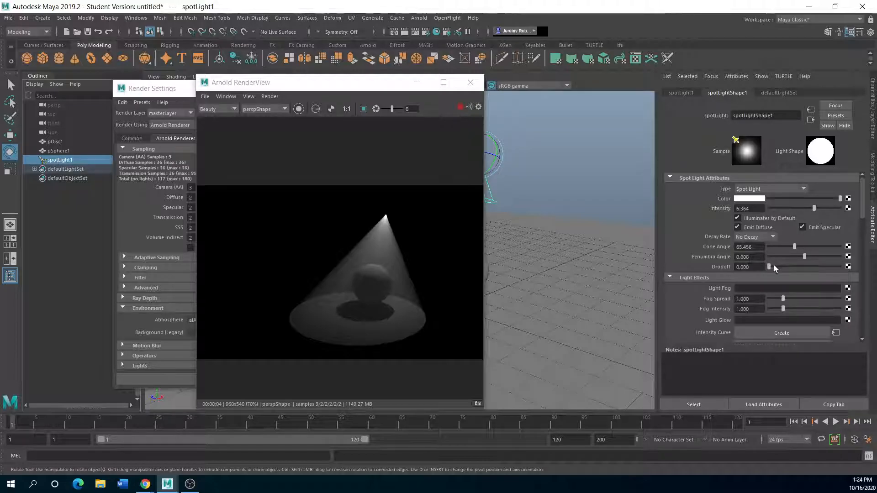
pyautogui.moveTo(770, 267)
pyautogui.mouseDown()
pyautogui.moveTo(777, 267)
pyautogui.moveTo(770, 268)
pyautogui.mouseUp()
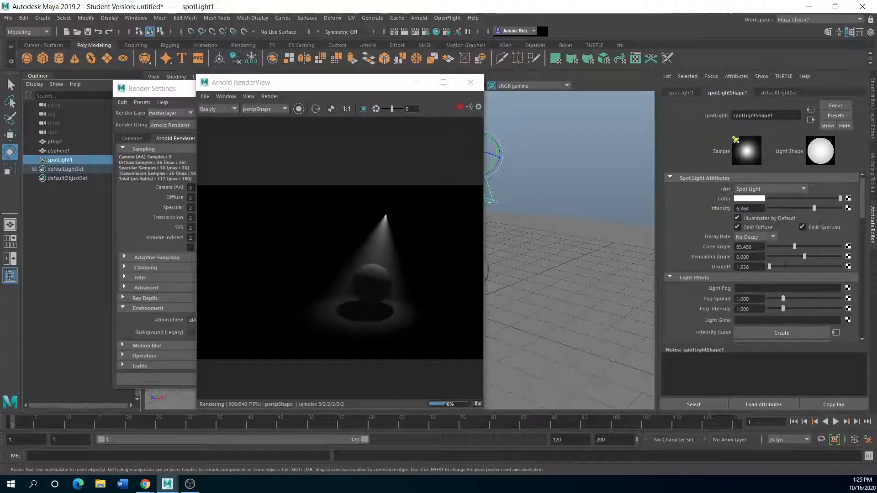
pyautogui.moveTo(795, 247); pyautogui.dragTo(811, 247)
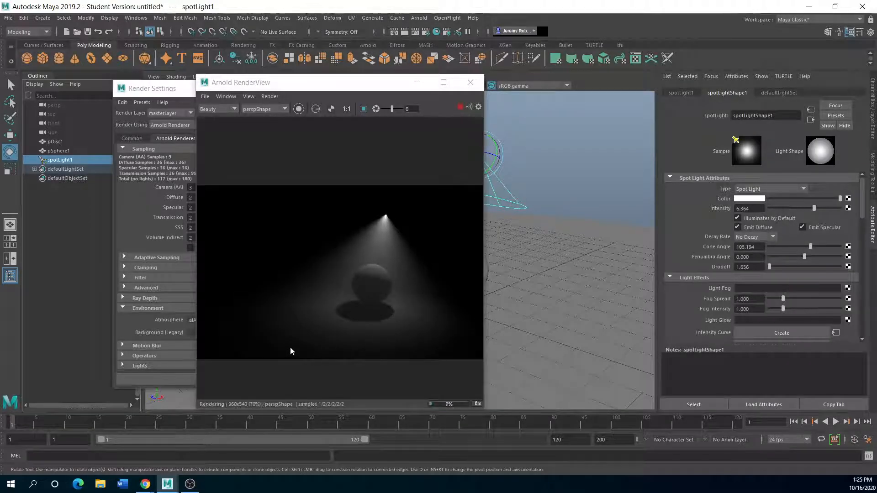
# Uncover the spot light in the viewport and move it up, higher above the sphere.
pyautogui.moveTo(290, 91); pyautogui.dragTo(229, 99)
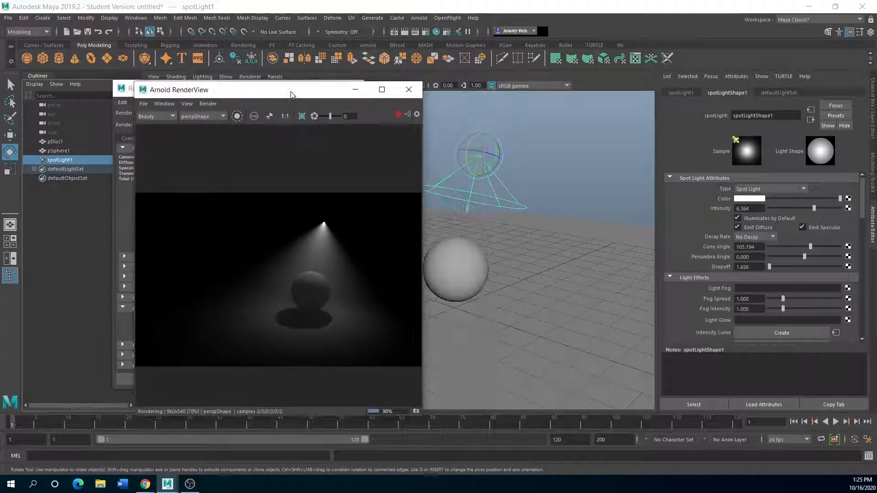
pyautogui.click(9, 136)
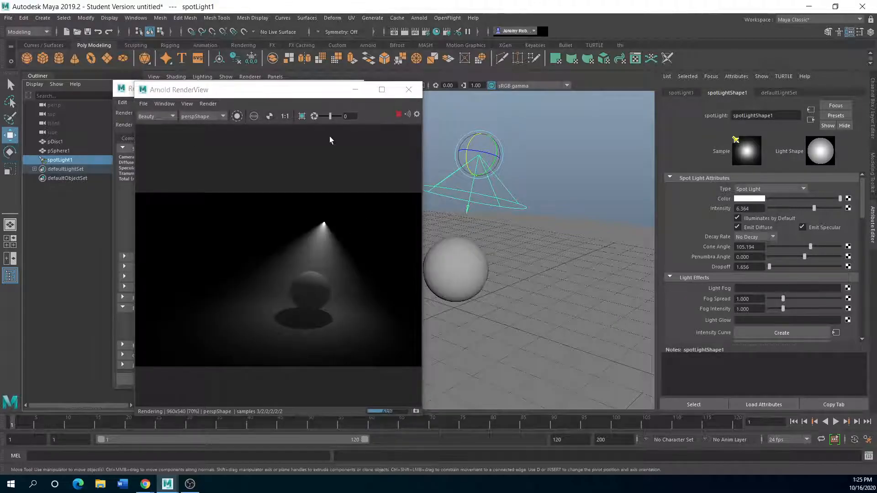
pyautogui.moveTo(479, 145); pyautogui.dragTo(467, 82)
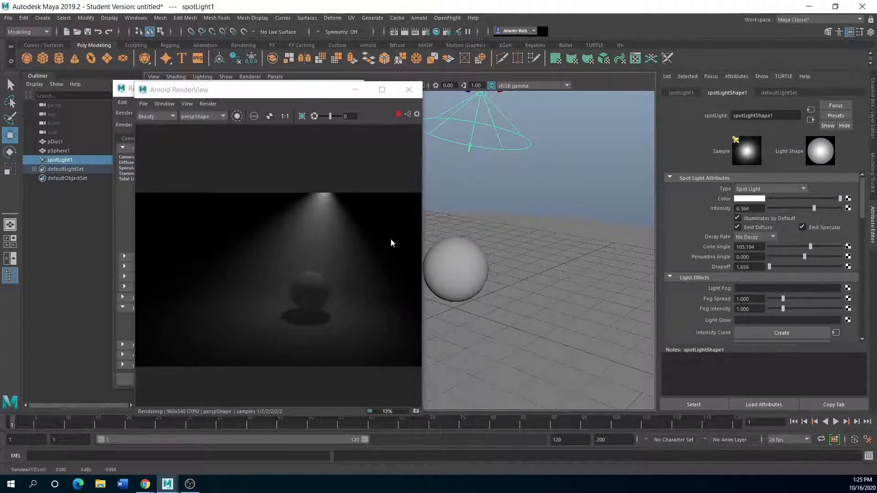
pyautogui.moveTo(313, 94); pyautogui.dragTo(286, 98)
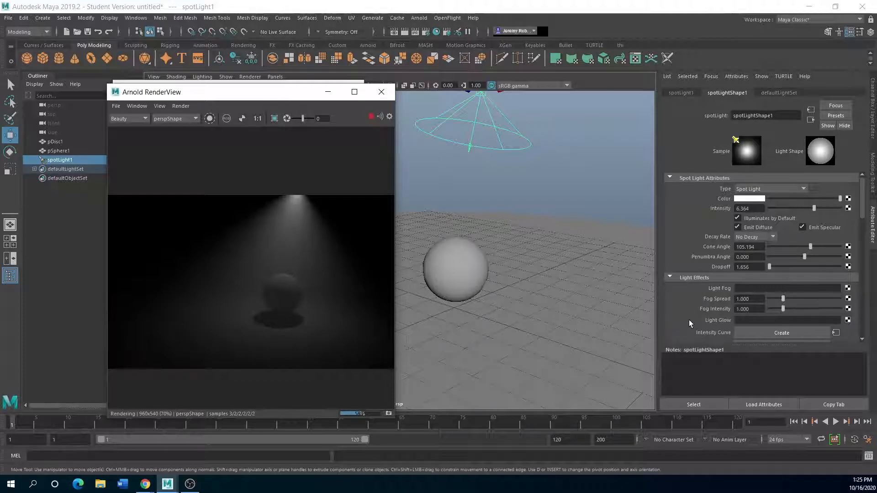
pyautogui.scroll(-3, 689, 320)
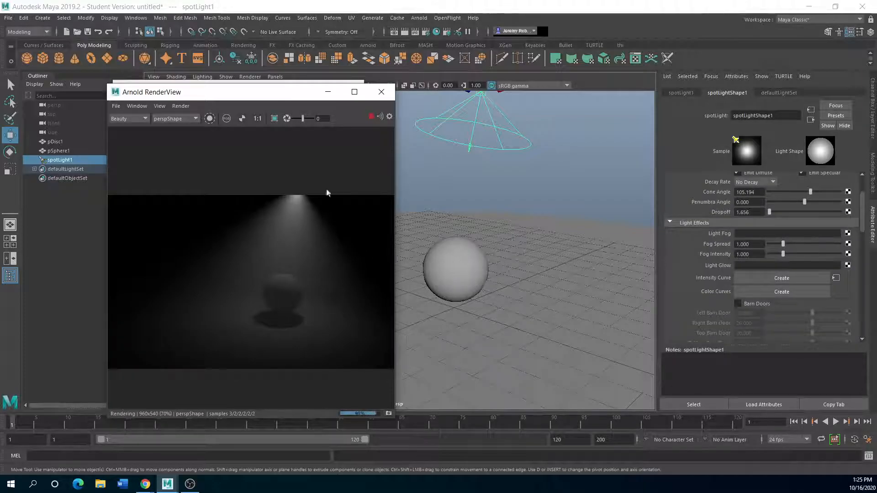
pyautogui.moveTo(261, 99); pyautogui.dragTo(667, 91)
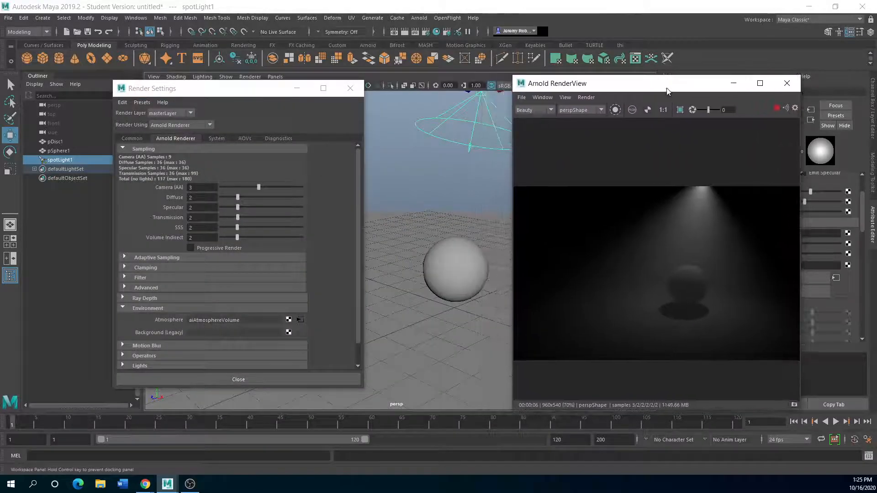
pyautogui.moveTo(613, 90); pyautogui.dragTo(175, 106)
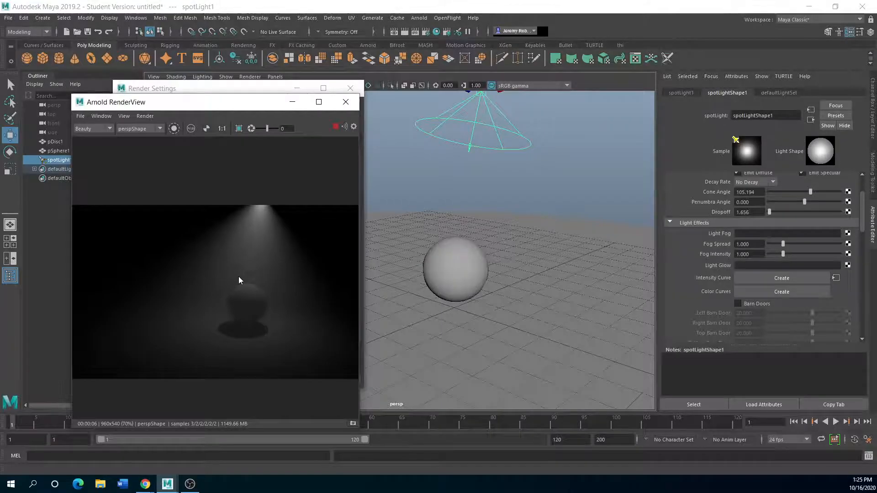
pyautogui.click(420, 20)
pyautogui.moveTo(433, 66)
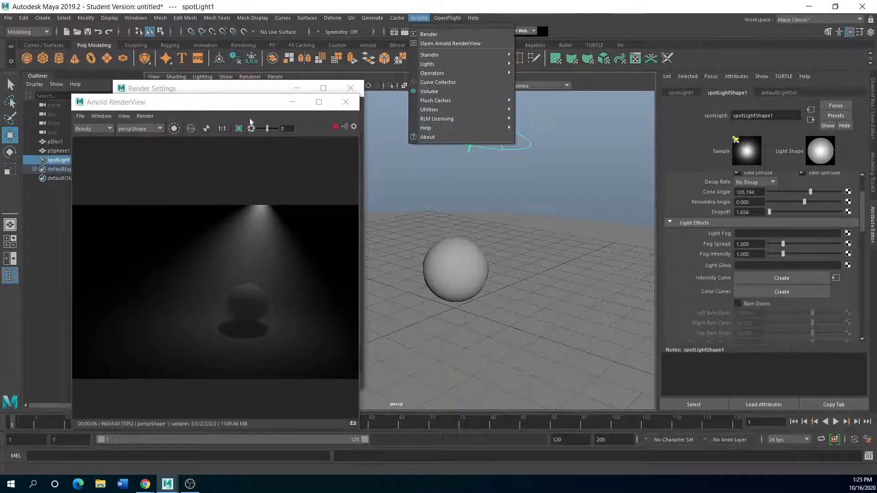
pyautogui.click(280, 92)
# Reopen the aiAtmosphereVolume attributes from the uncovered Render Settings and raise the Density to about 0.367.
pyautogui.moveTo(201, 105); pyautogui.dragTo(524, 147)
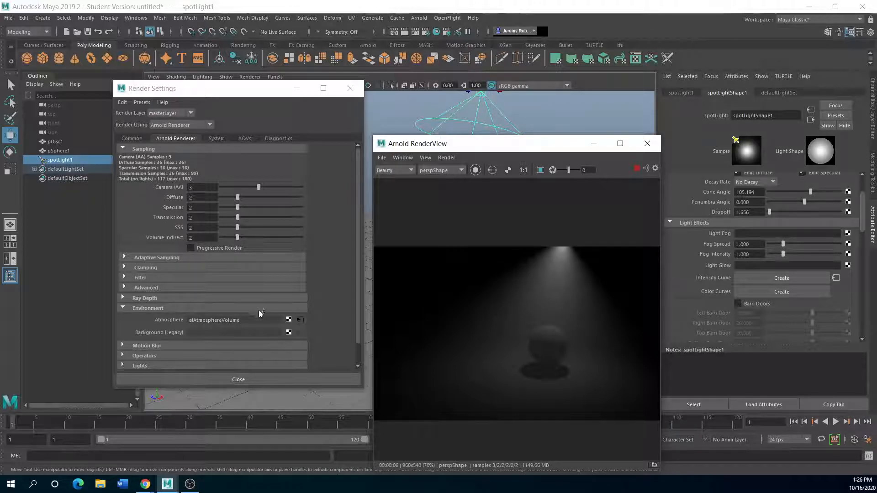
pyautogui.click(520, 105)
pyautogui.click(508, 117)
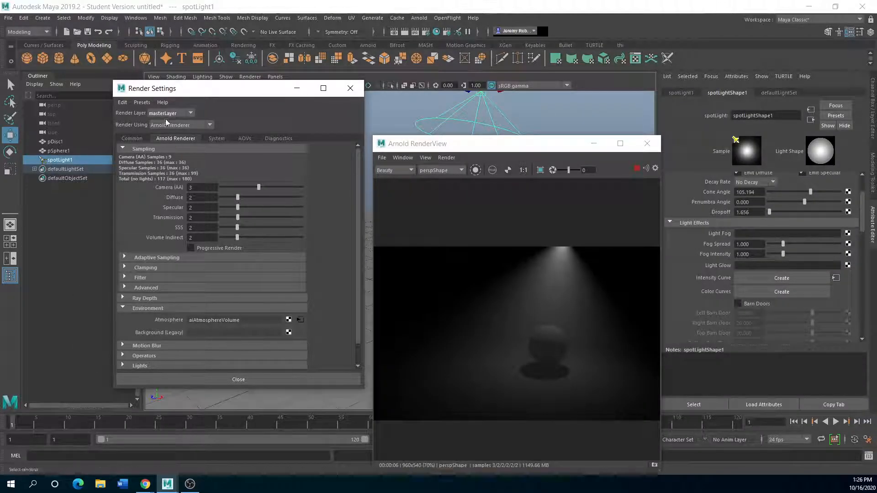
pyautogui.click(299, 319)
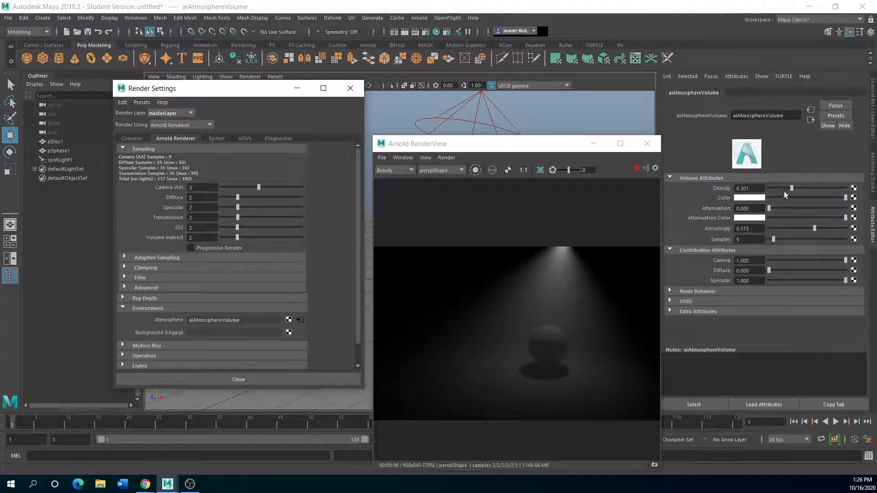
pyautogui.moveTo(792, 188); pyautogui.dragTo(798, 189)
# Reposition the render window and zoom the perspective view out and in to compare the volumetric light at different camera distances.
pyautogui.moveTo(539, 144); pyautogui.dragTo(244, 85)
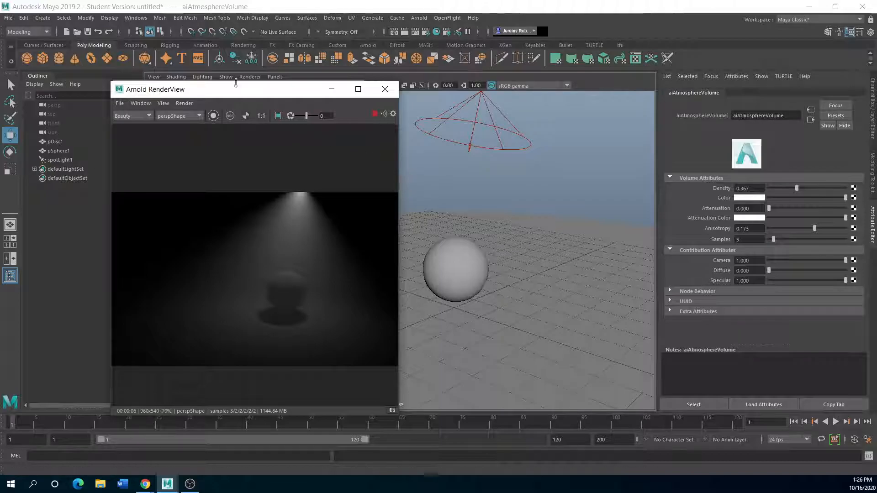
pyautogui.moveTo(239, 90); pyautogui.dragTo(153, 118)
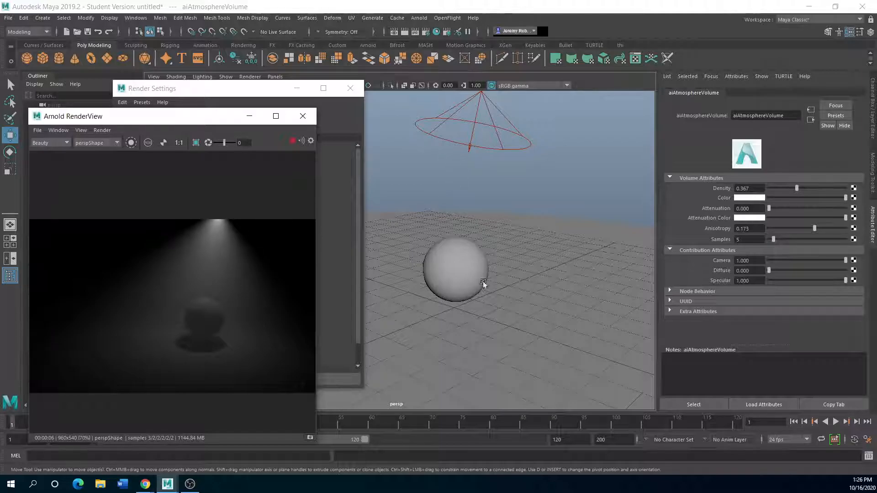
pyautogui.scroll(-2, 469, 232)
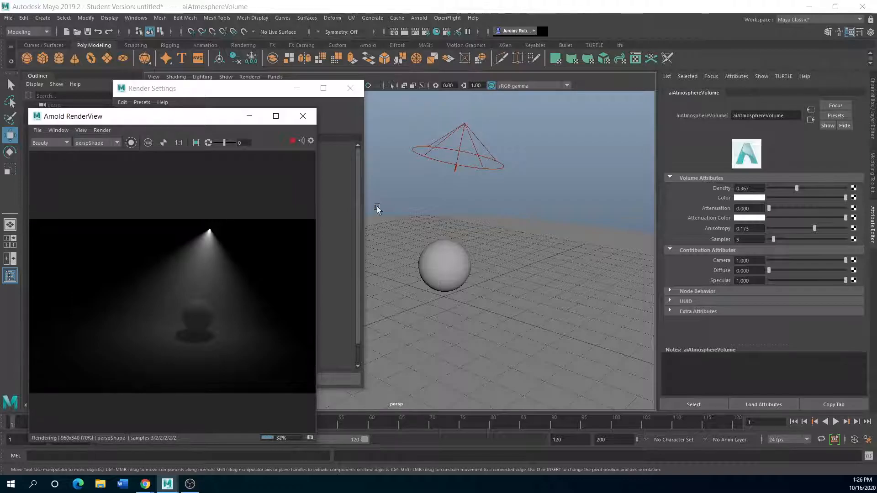
pyautogui.scroll(1, 413, 205)
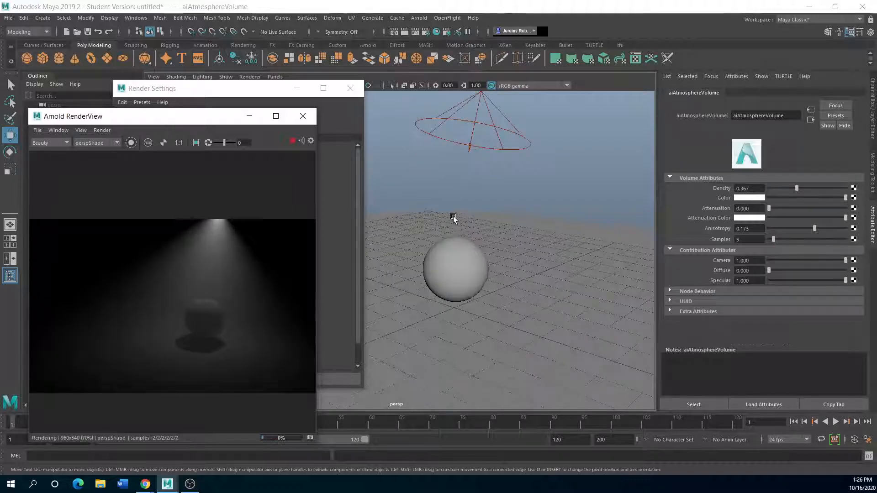
pyautogui.scroll(1, 457, 233)
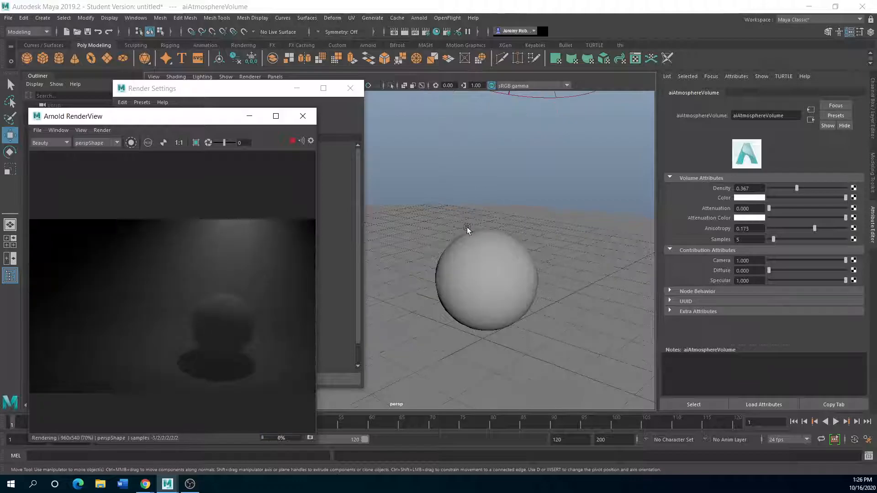
pyautogui.scroll(-1, 467, 230)
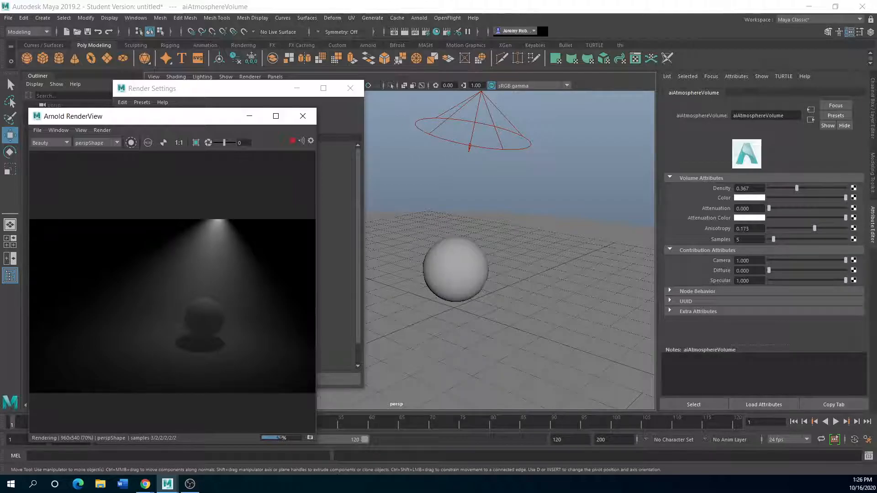
# Switch to the Chrome window showing the "What is a Gobo?" page and maximize it.
pyautogui.hotkey('alt', 'Tab')
pyautogui.moveTo(0, 86); pyautogui.dragTo(642, 91)
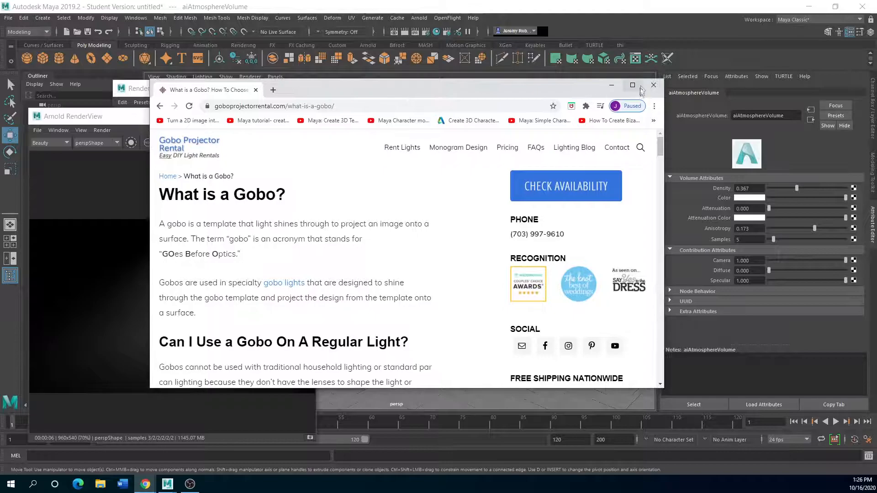
pyautogui.click(632, 86)
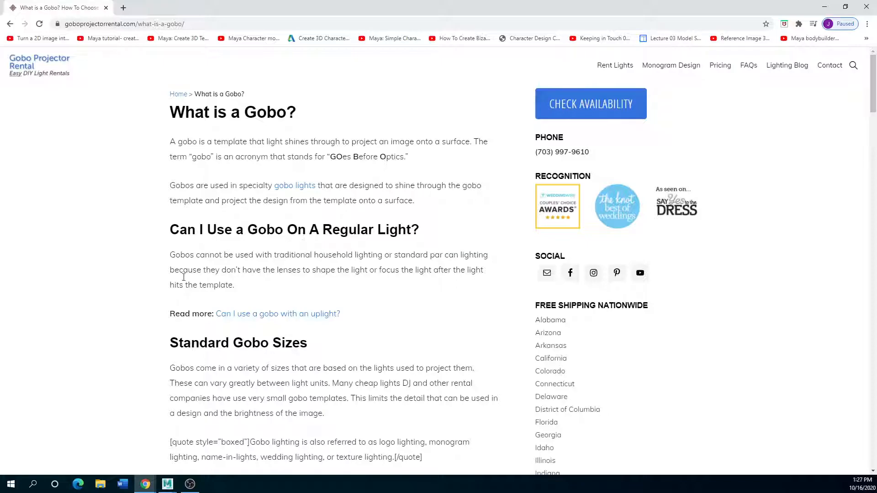
# Skim the gobo page's explanations, sizes and example types, and return to the Google results for "what is a gobo".
pyautogui.scroll(-12, 141, 330)
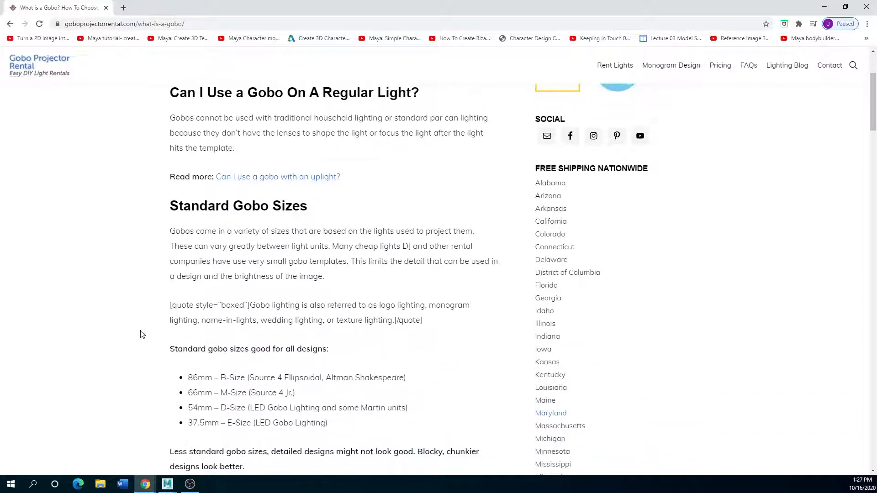
pyautogui.scroll(-10, 144, 342)
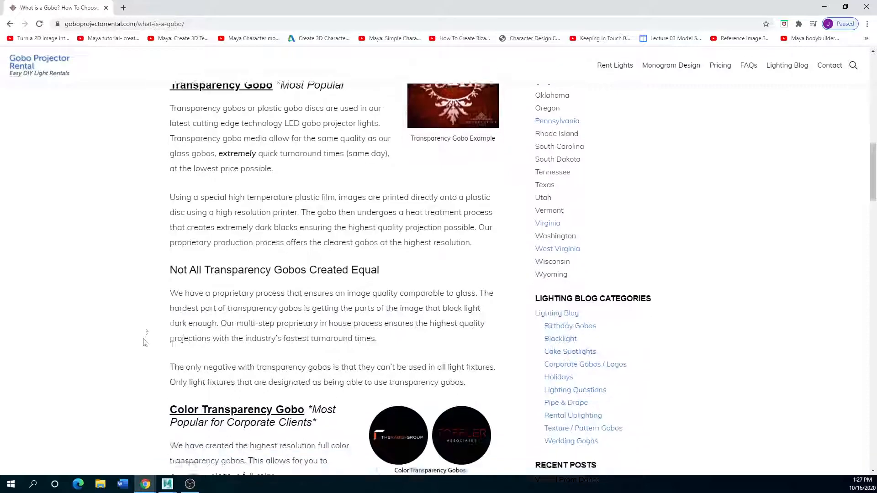
pyautogui.scroll(-4, 144, 343)
pyautogui.scroll(14, 144, 343)
pyautogui.scroll(7, 144, 343)
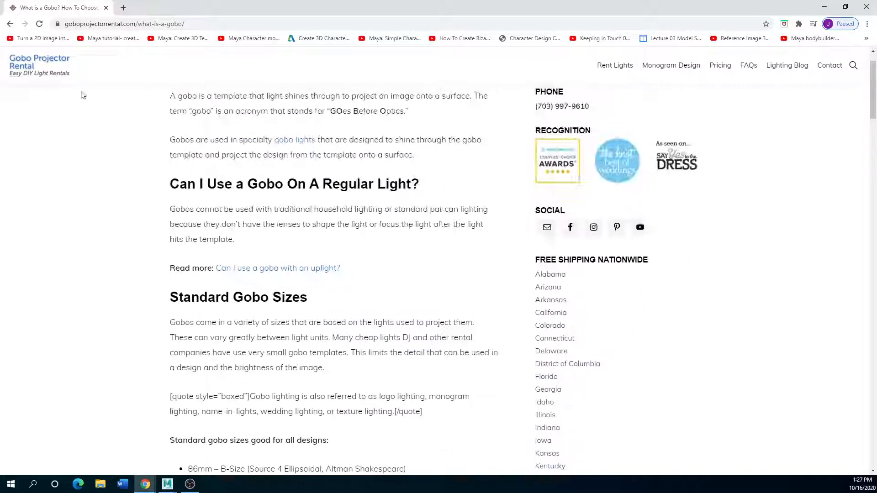
pyautogui.click(10, 23)
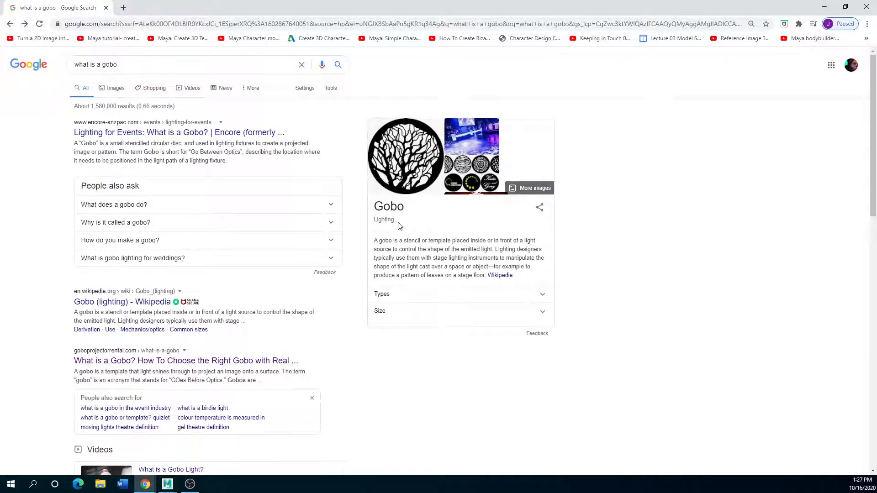
# View the tree-pattern gobo image in the image results and switch back to Maya.
pyautogui.click(405, 169)
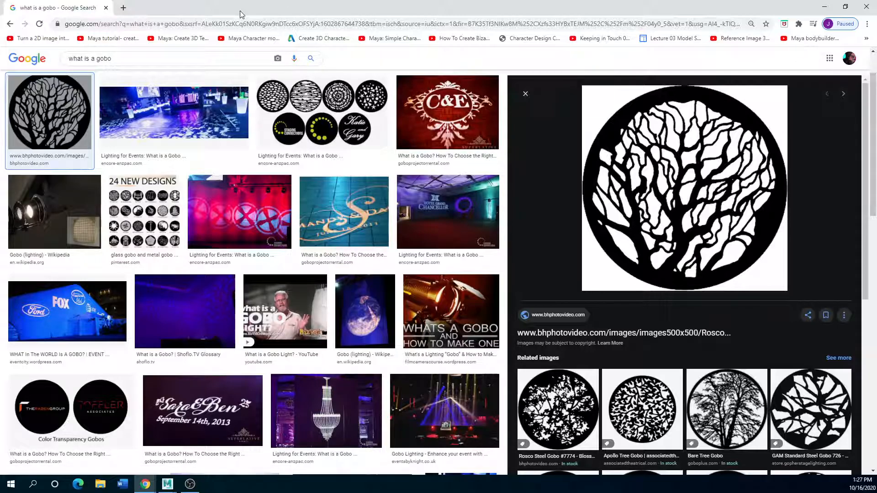
pyautogui.moveTo(241, 11); pyautogui.dragTo(0, 114)
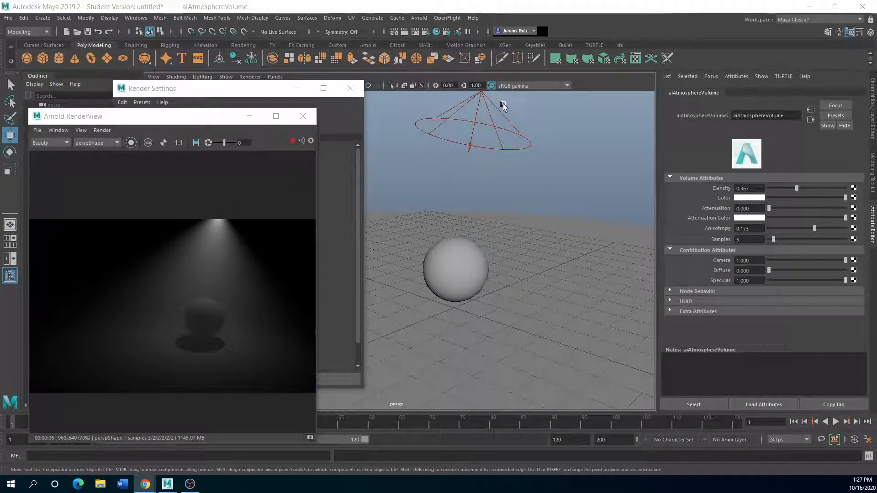
# Select the spot light above the sphere and add a Gobo filter to its Light Filters.
pyautogui.click(483, 108)
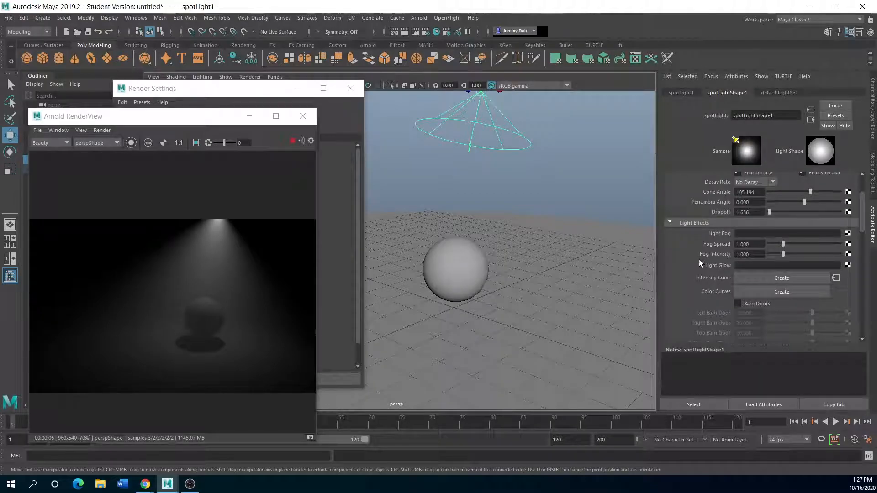
pyautogui.scroll(-10, 699, 259)
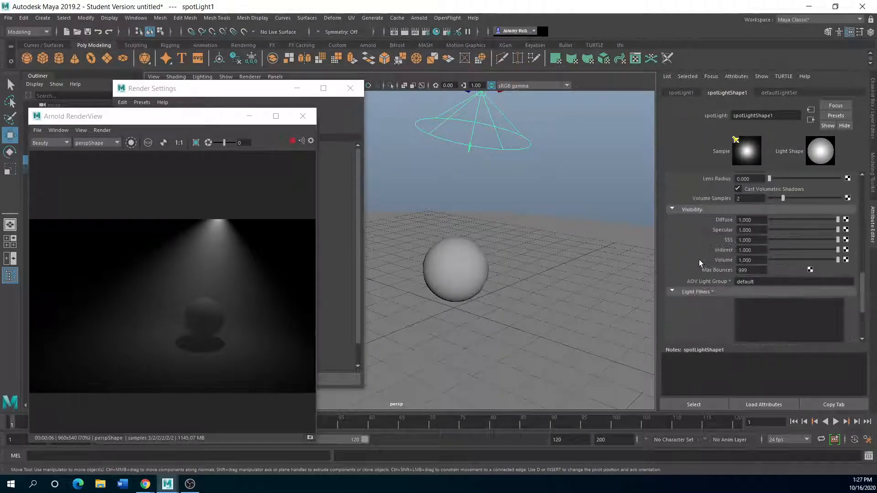
pyautogui.scroll(-3, 699, 263)
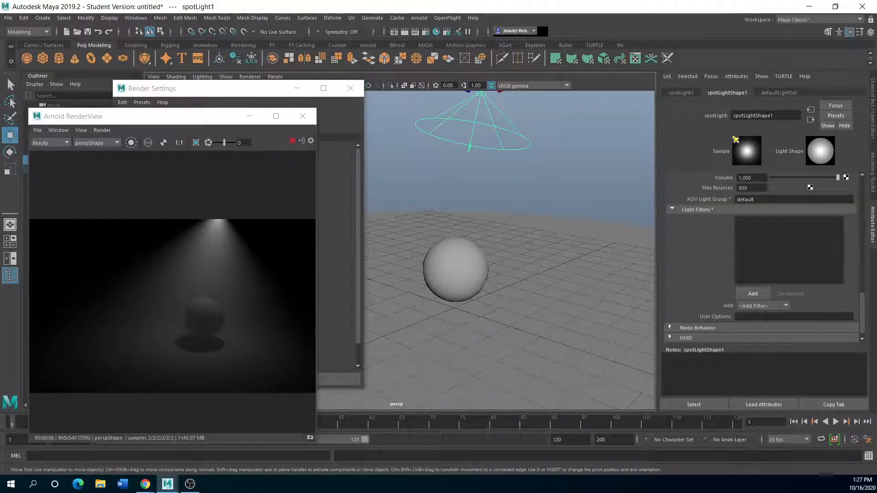
pyautogui.click(750, 294)
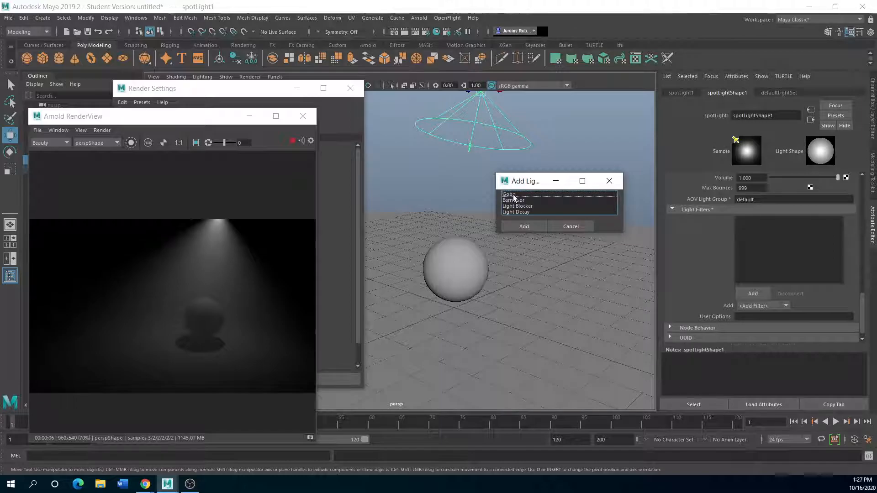
pyautogui.click(512, 195)
pyautogui.click(524, 227)
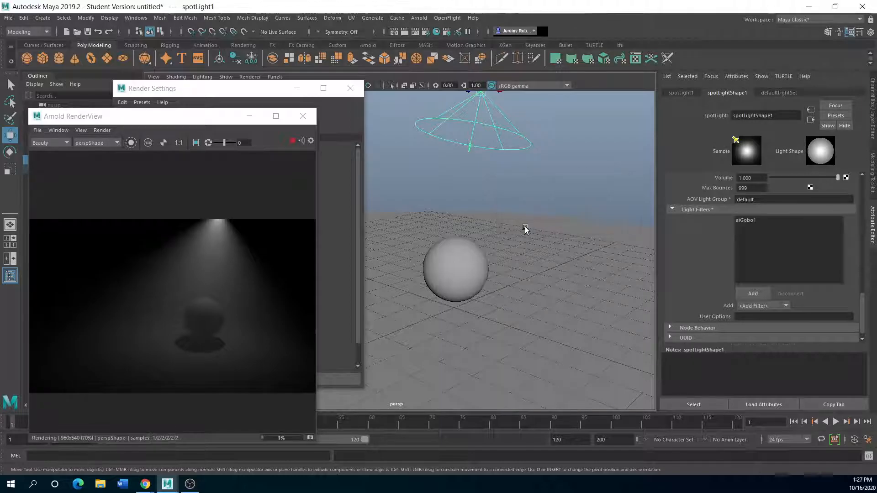
# Map a Noise texture to aiGobo1's Slide Map and set the noise Threshold to about 0.688 and Amplitude to about 0.695.
pyautogui.scroll(3, 760, 248)
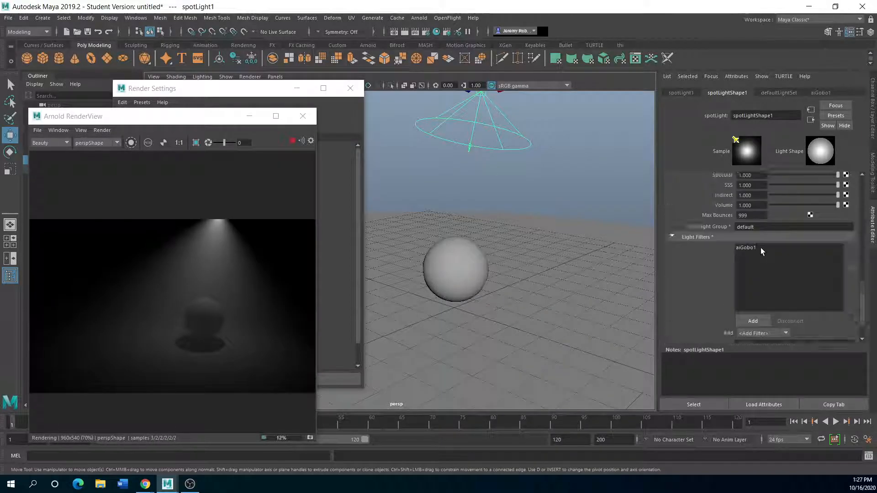
pyautogui.click(819, 92)
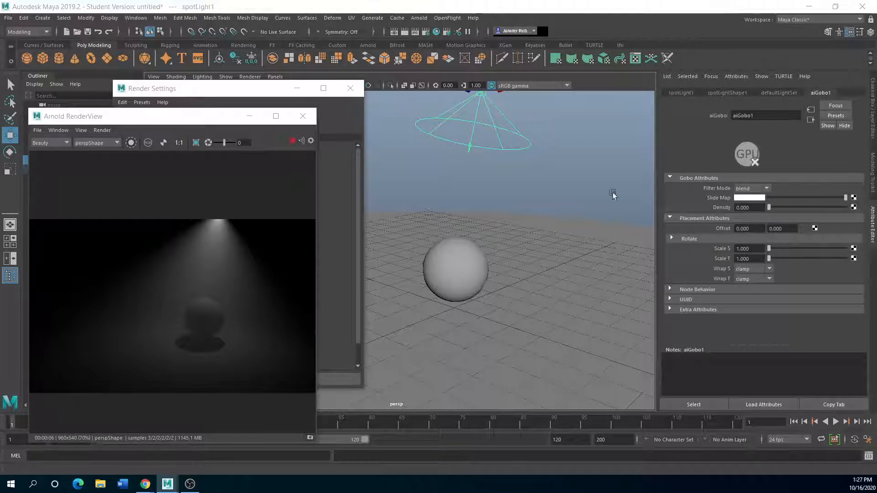
pyautogui.click(853, 198)
pyautogui.moveTo(320, 79); pyautogui.dragTo(527, 79)
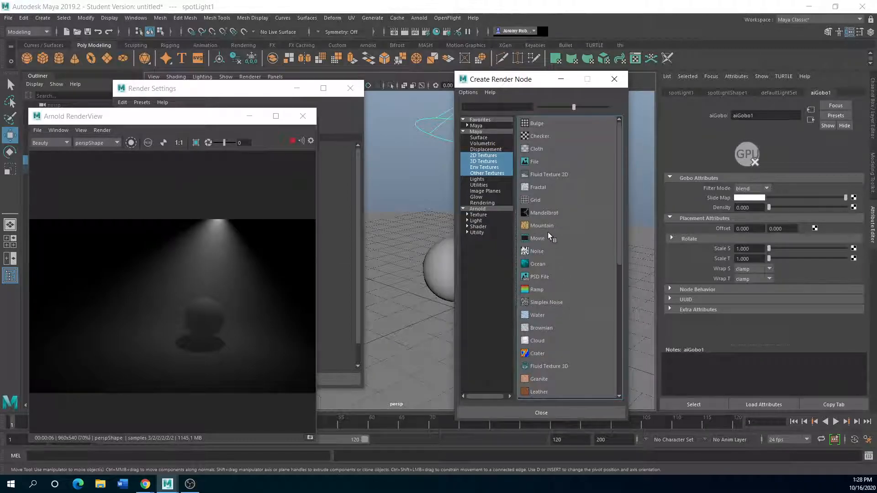
pyautogui.click(538, 253)
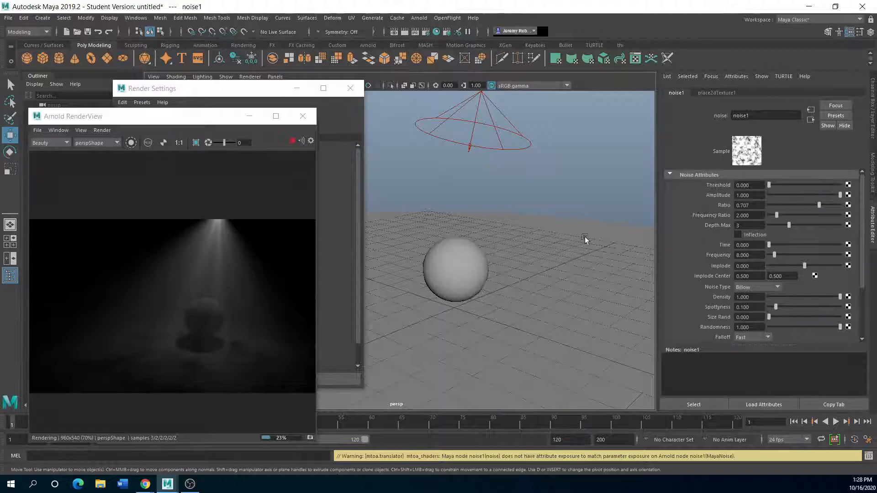
pyautogui.moveTo(841, 195); pyautogui.dragTo(818, 185)
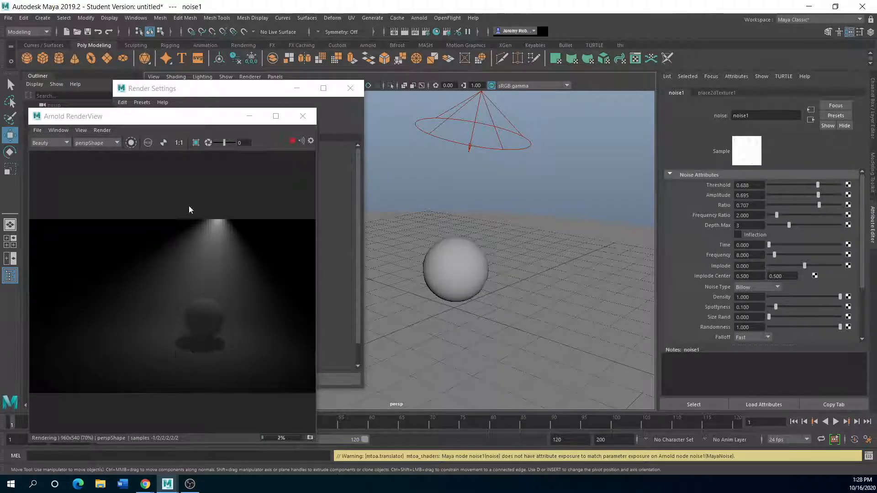
# Reposition and widen the render window to fit the zoomed render, and accept the student version notice for the auto-save.
pyautogui.moveTo(182, 115); pyautogui.dragTo(245, 97)
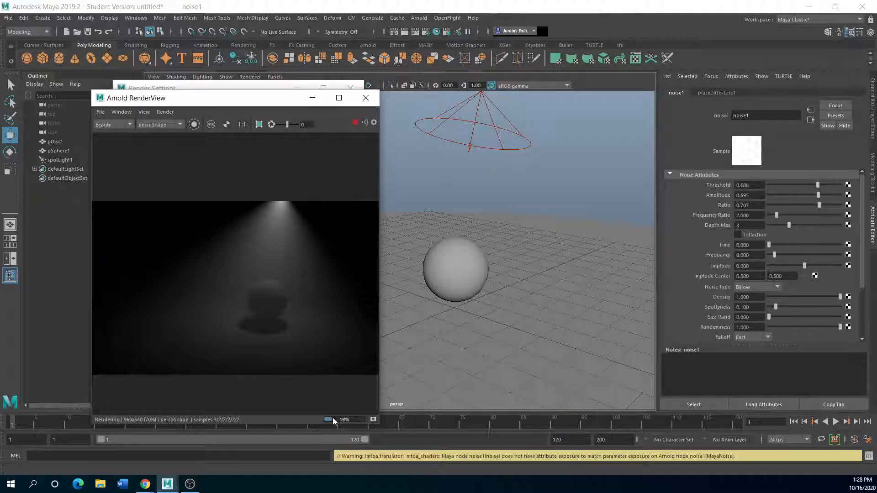
pyautogui.scroll(2, 268, 322)
pyautogui.scroll(-1, 267, 322)
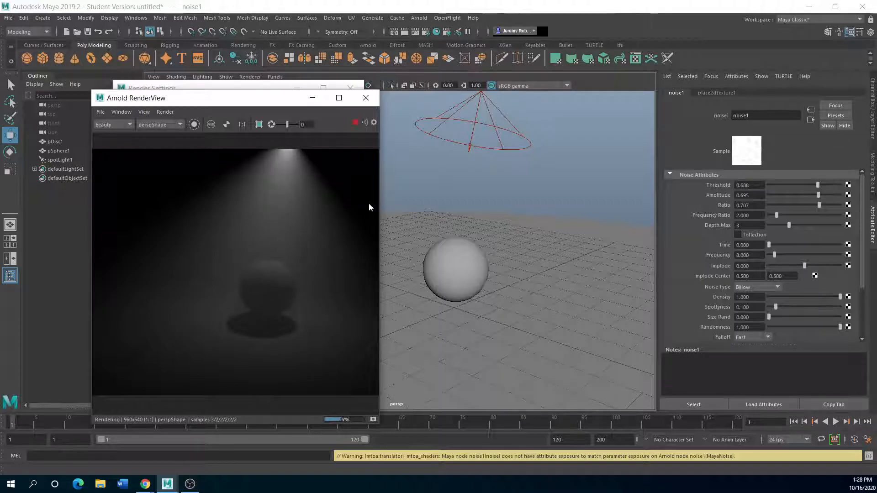
pyautogui.moveTo(379, 197); pyautogui.dragTo(505, 198)
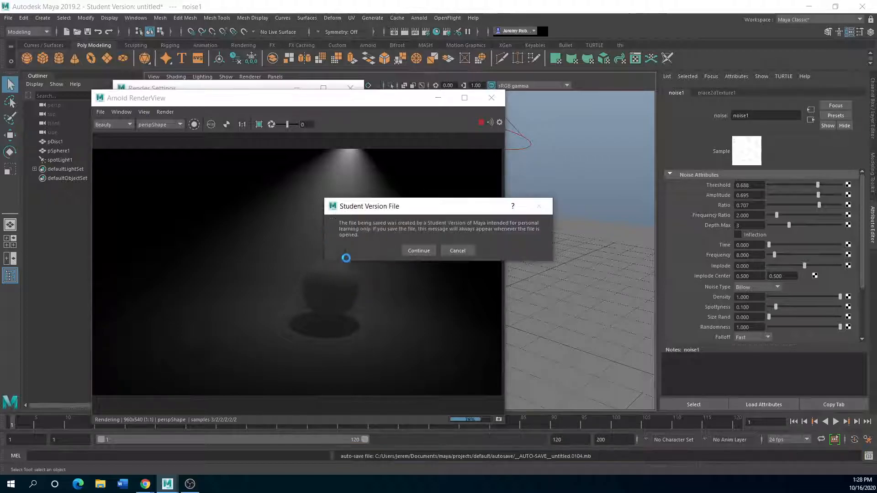
pyautogui.click(415, 251)
pyautogui.press('w')
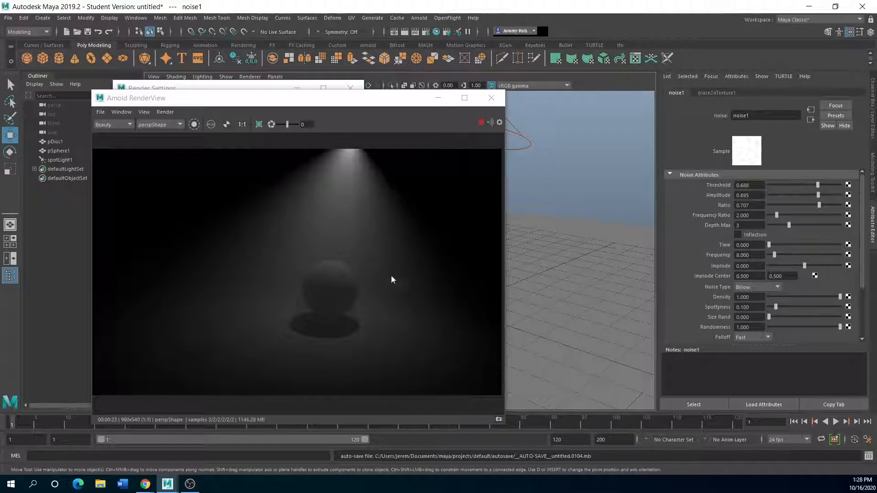
# Zoom the render in and out and shift its window to examine how the noise gobo affects the light beam.
pyautogui.scroll(2, 362, 168)
pyautogui.scroll(3, 329, 138)
pyautogui.scroll(-3, 284, 213)
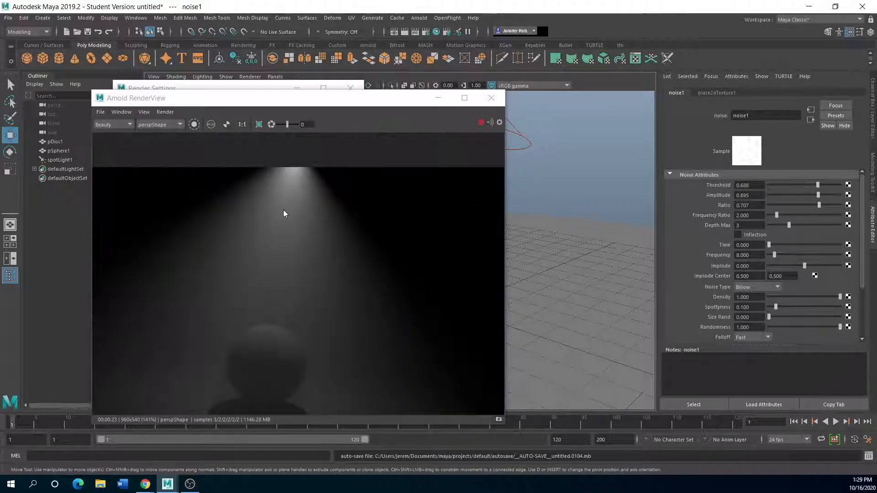
pyautogui.scroll(-1, 283, 213)
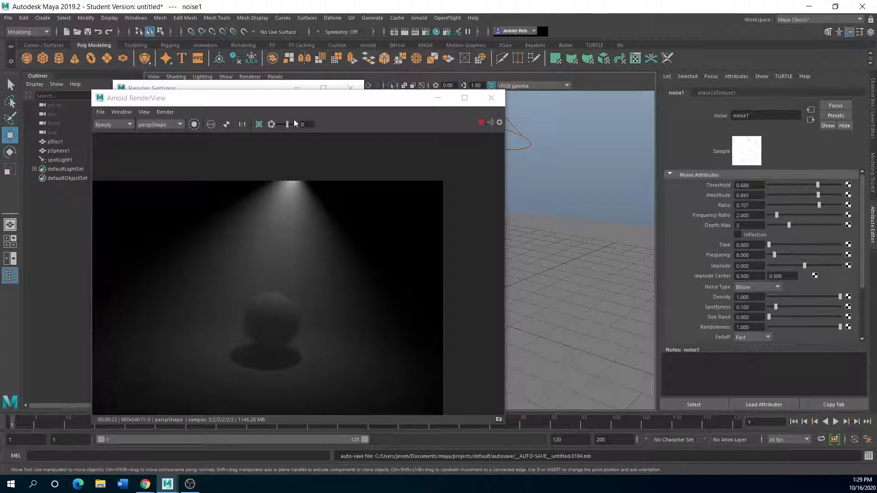
pyautogui.moveTo(275, 97); pyautogui.dragTo(343, 116)
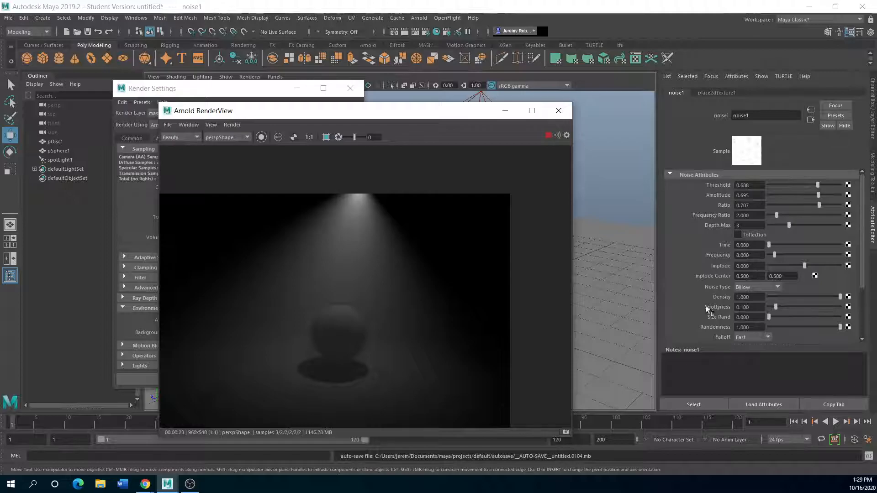
pyautogui.moveTo(406, 117)
pyautogui.mouseDown()
pyautogui.moveTo(507, 118)
pyautogui.moveTo(375, 106)
pyautogui.moveTo(398, 102)
pyautogui.mouseUp()
pyautogui.scroll(-3, 694, 284)
pyautogui.scroll(3, 694, 284)
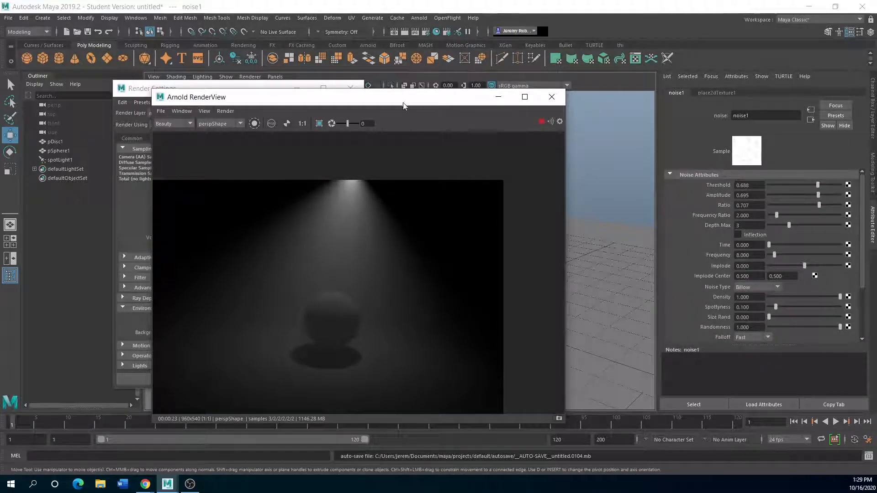
# Disconnect aiGobo1 from the spot light's Light Filters and add a Light Blocker filter in its place.
pyautogui.moveTo(404, 105); pyautogui.dragTo(325, 177)
pyautogui.click(416, 125)
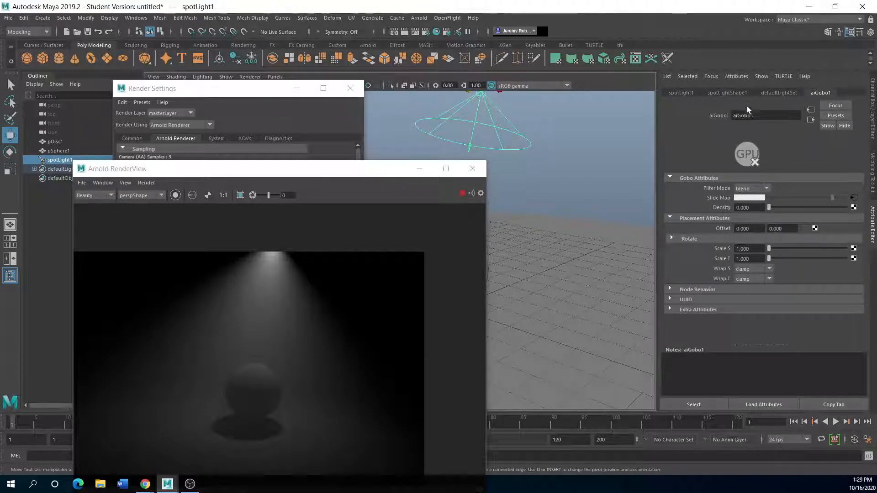
pyautogui.click(718, 91)
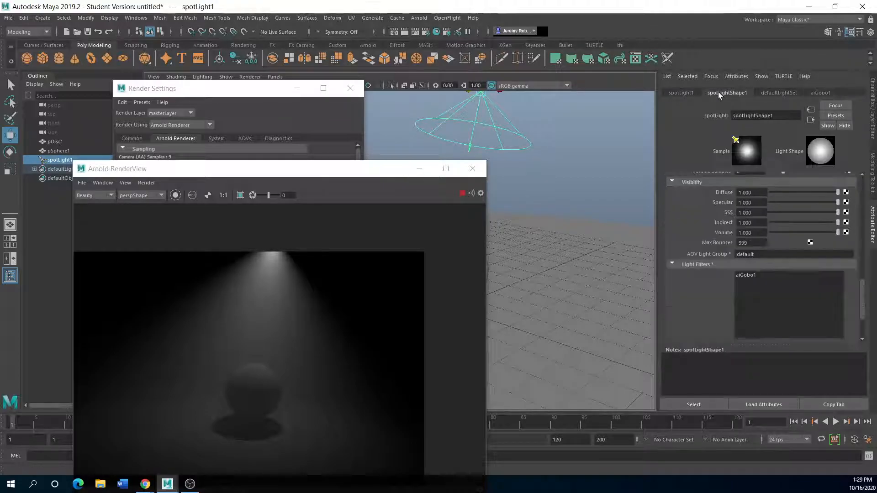
pyautogui.click(743, 276)
pyautogui.scroll(-1, 736, 290)
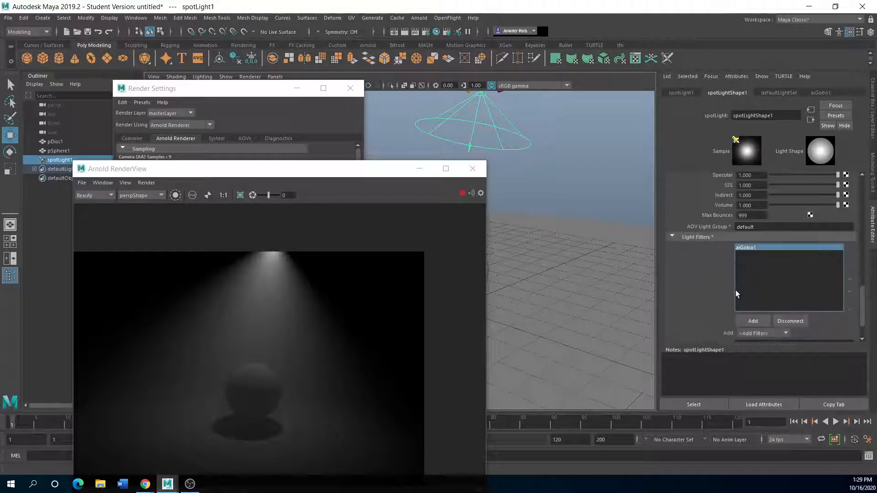
pyautogui.click(791, 321)
pyautogui.click(753, 322)
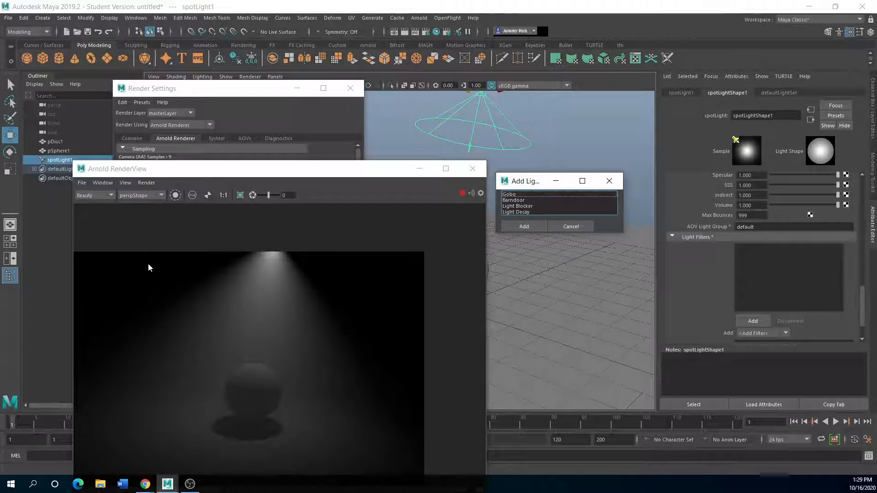
pyautogui.click(511, 208)
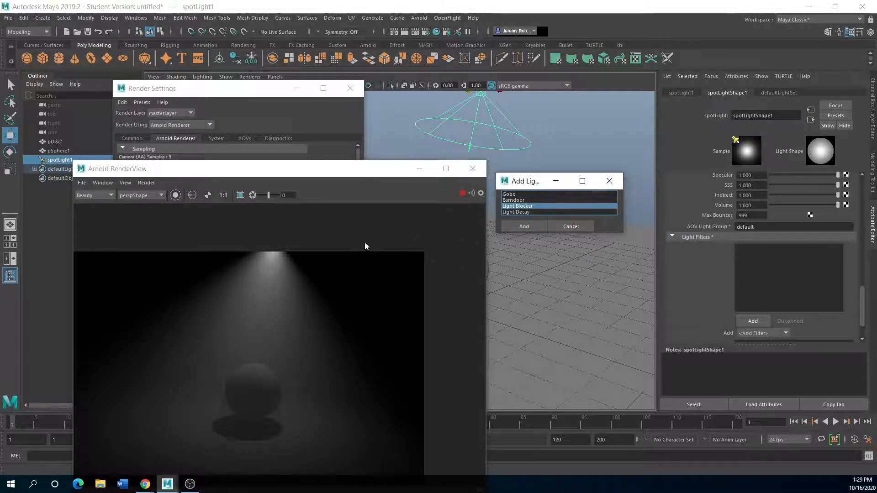
pyautogui.moveTo(272, 170); pyautogui.dragTo(235, 122)
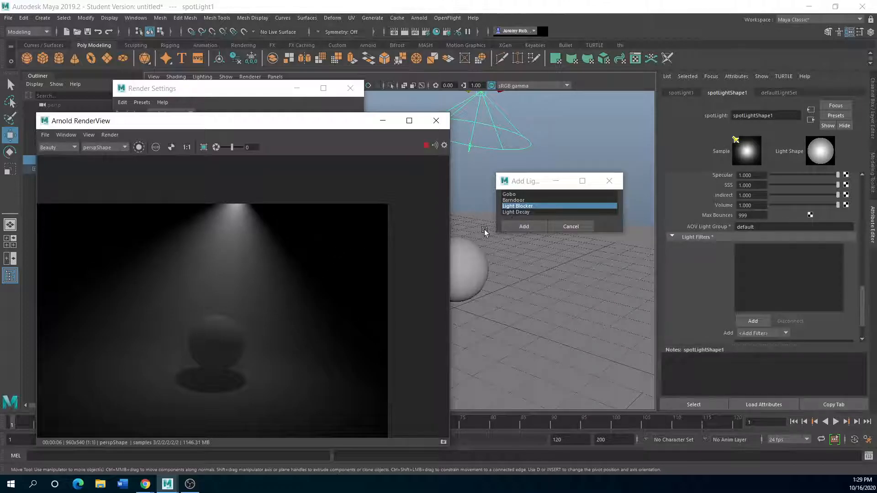
pyautogui.click(526, 227)
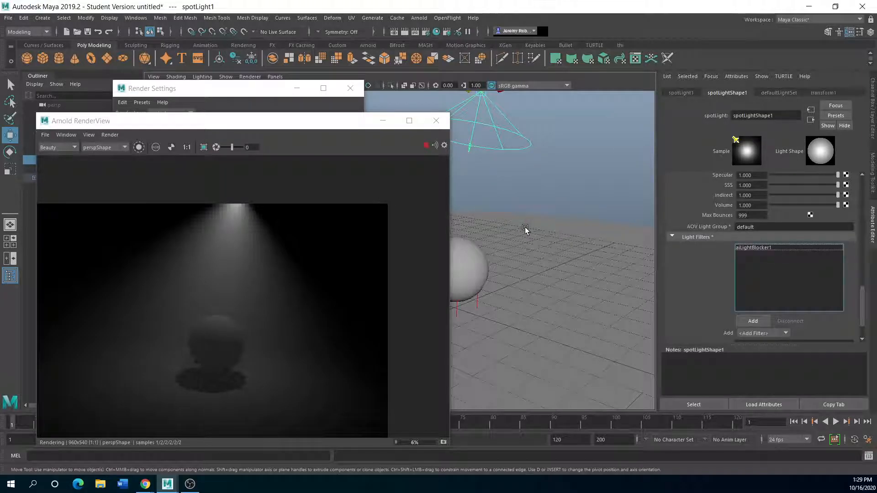
# Uncover the viewport, select the light blocker under the sphere and raise it above the sphere to about 2.791 in Y.
pyautogui.moveTo(243, 125); pyautogui.dragTo(193, 136)
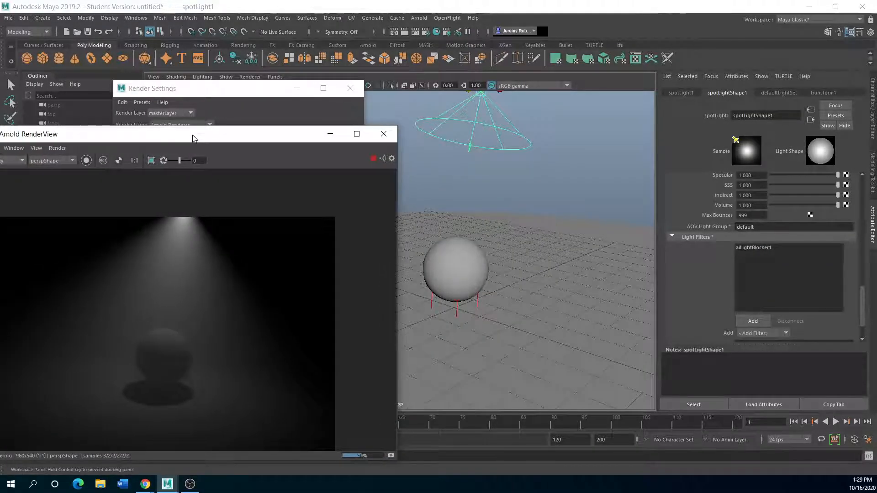
pyautogui.click(457, 309)
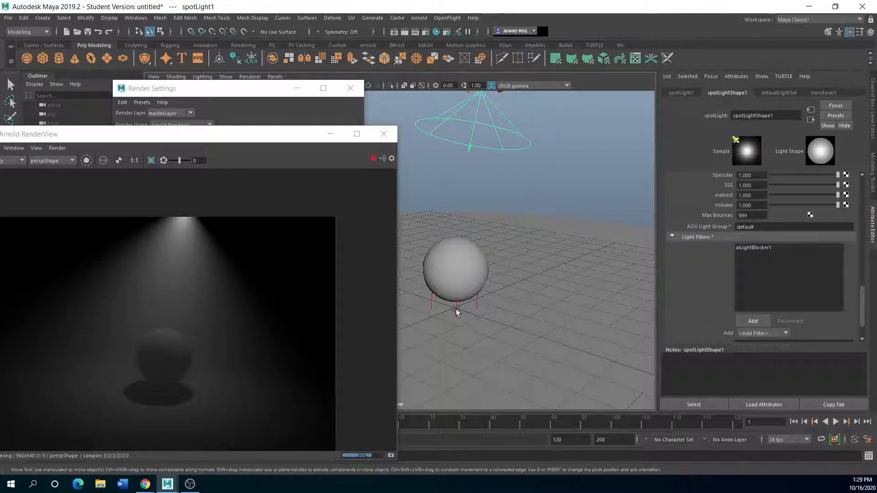
pyautogui.click(456, 309)
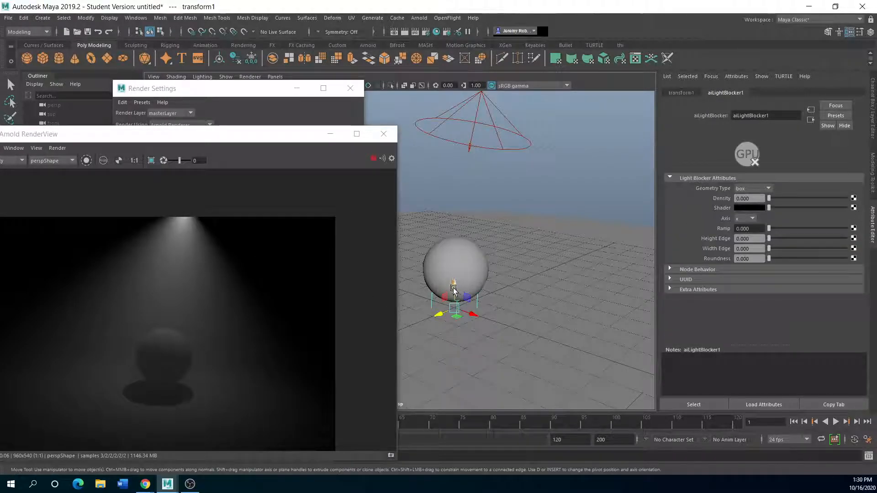
pyautogui.moveTo(454, 283); pyautogui.dragTo(442, 196)
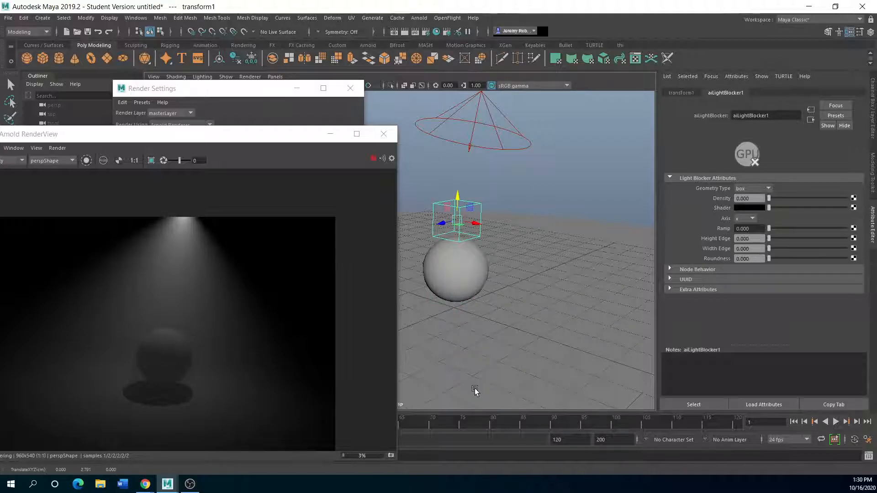
# Change the light blocker's Geometry Type to sphere and view it from another angle.
pyautogui.click(680, 93)
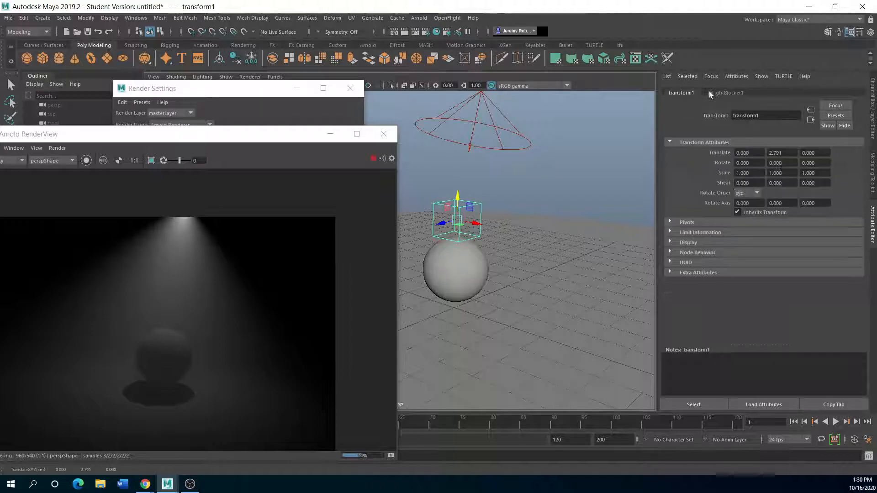
pyautogui.click(711, 92)
pyautogui.click(771, 188)
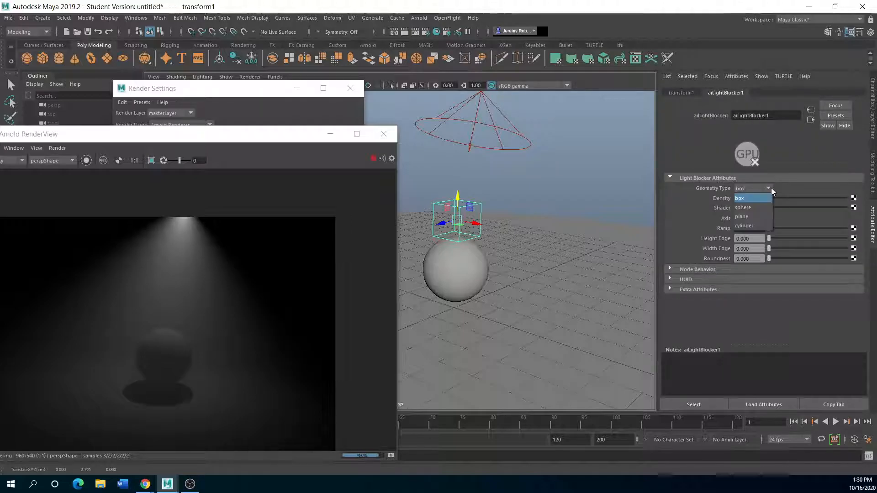
pyautogui.click(752, 207)
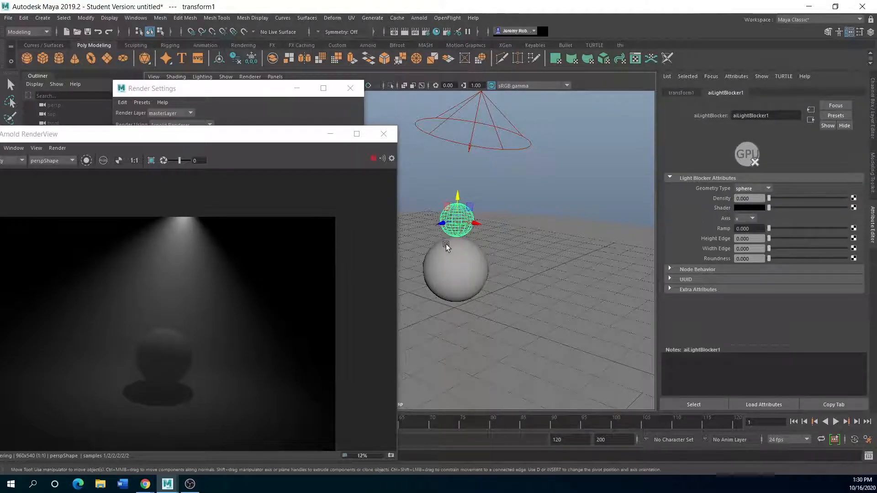
pyautogui.keyDown('alt'); pyautogui.moveTo(475, 251); pyautogui.dragTo(452, 257); pyautogui.keyUp('alt')
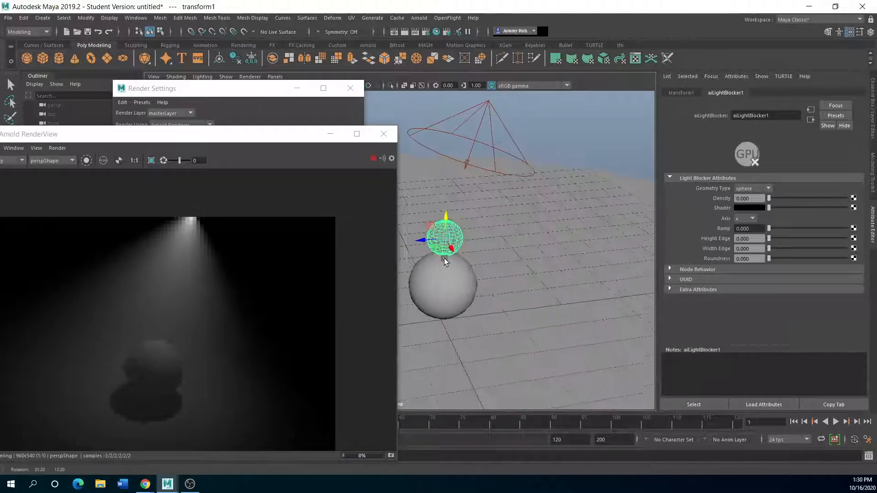
# Change the light blocker's Geometry Type to box and shrink the render window so the Outliner and transform tools are uncovered.
pyautogui.scroll(3, 446, 260)
pyautogui.scroll(2, 446, 261)
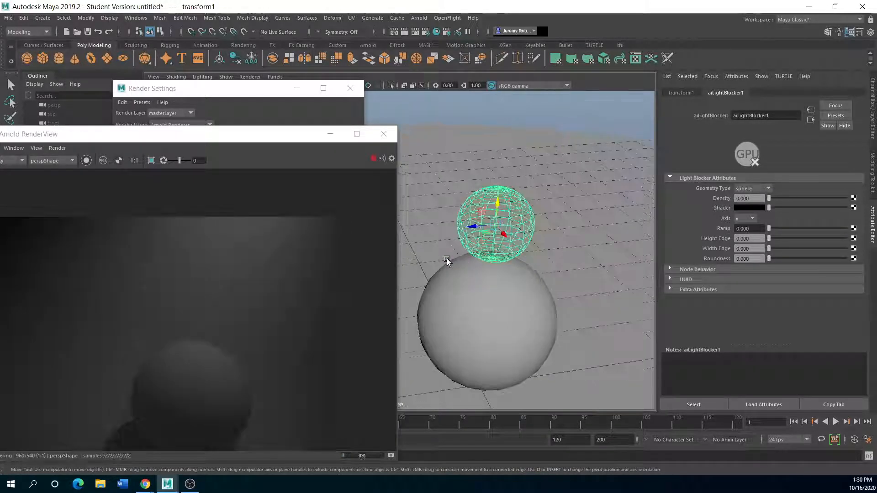
pyautogui.click(771, 190)
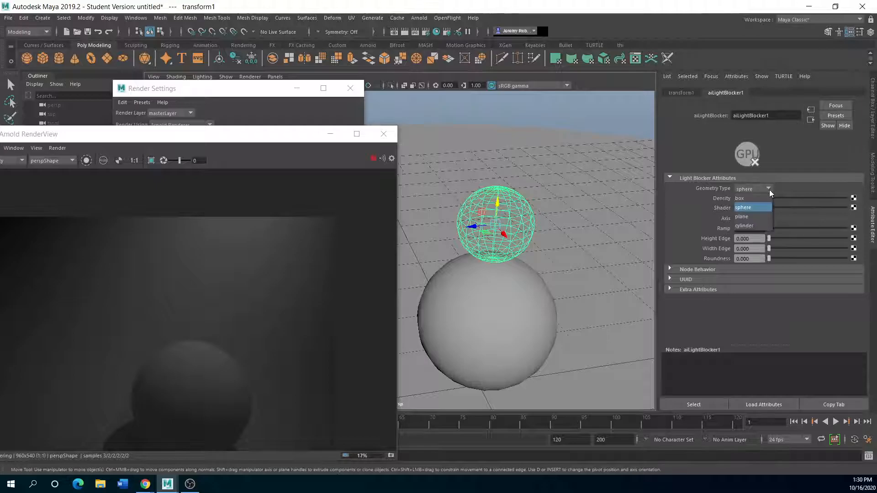
pyautogui.click(756, 204)
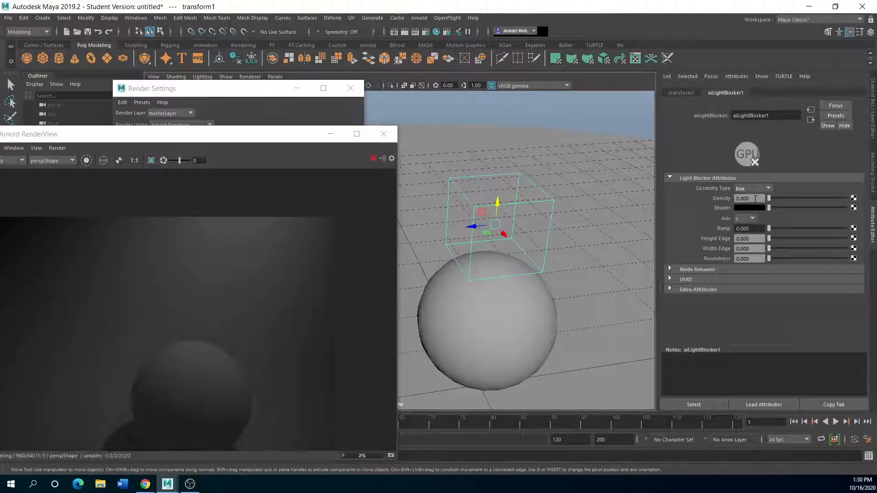
pyautogui.moveTo(111, 138); pyautogui.dragTo(199, 121)
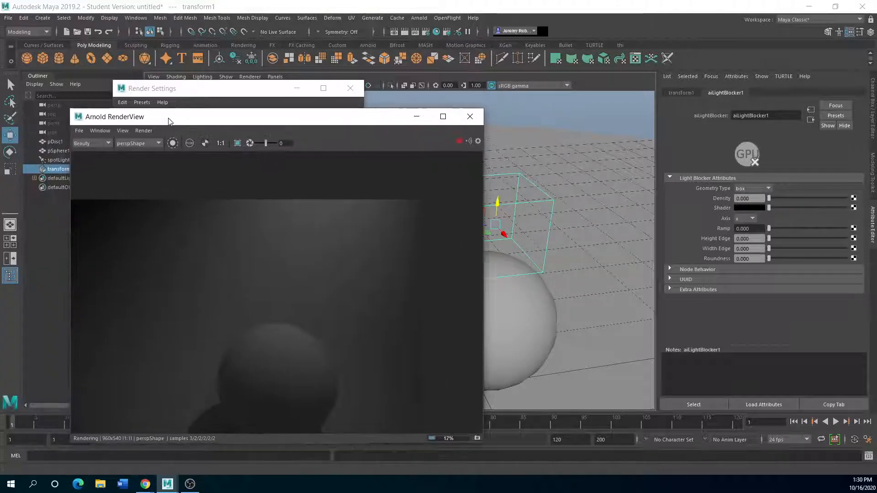
pyautogui.moveTo(195, 213); pyautogui.dragTo(293, 193)
pyautogui.scroll(-2, 308, 312)
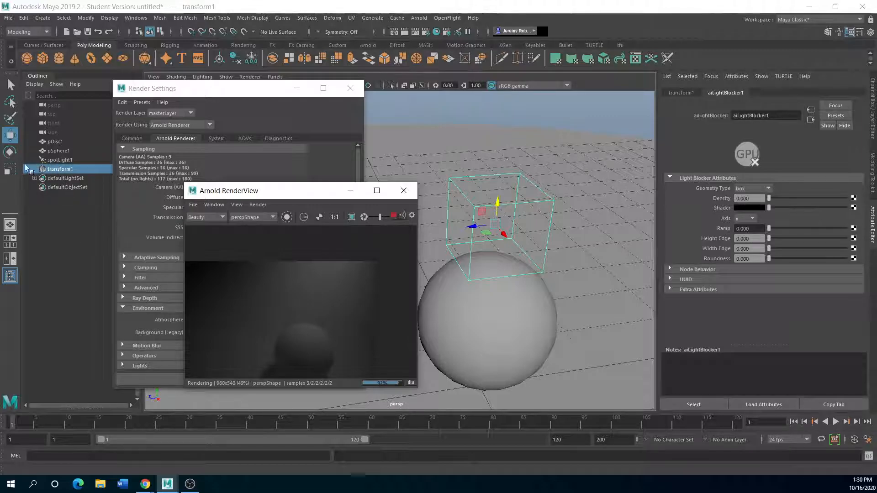
# Scale the box light blocker along X to about 4.834 and set its Density to 1.
pyautogui.click(10, 168)
pyautogui.click(503, 233)
pyautogui.moveTo(503, 233); pyautogui.dragTo(550, 297)
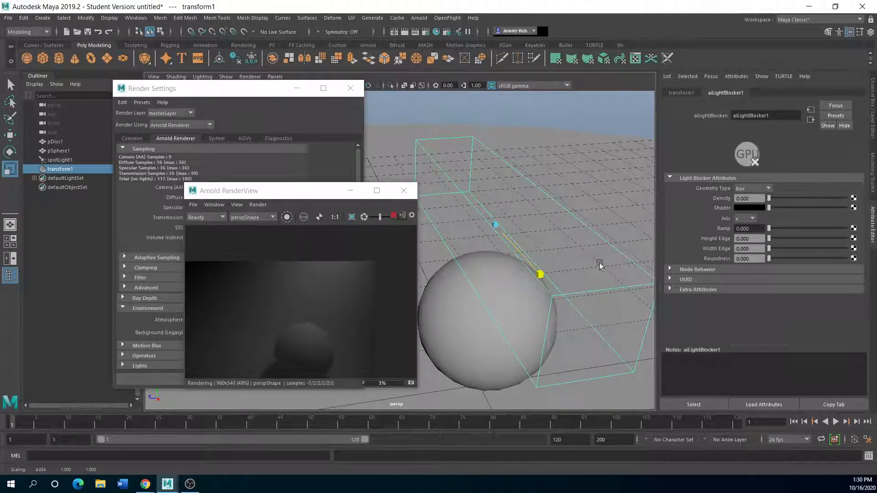
pyautogui.moveTo(770, 199); pyautogui.dragTo(846, 204)
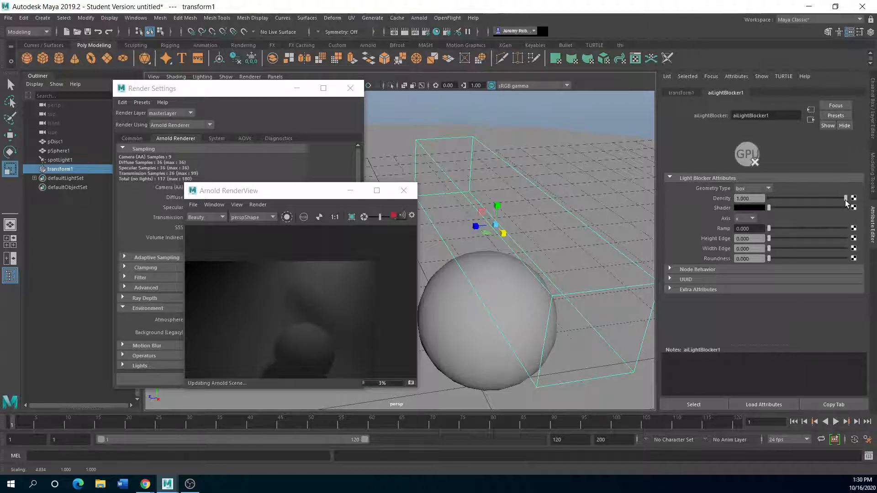
# Flatten the box light blocker to about 0.35 in Y and recentre the sphere in the render window.
pyautogui.moveTo(300, 191); pyautogui.dragTo(242, 165)
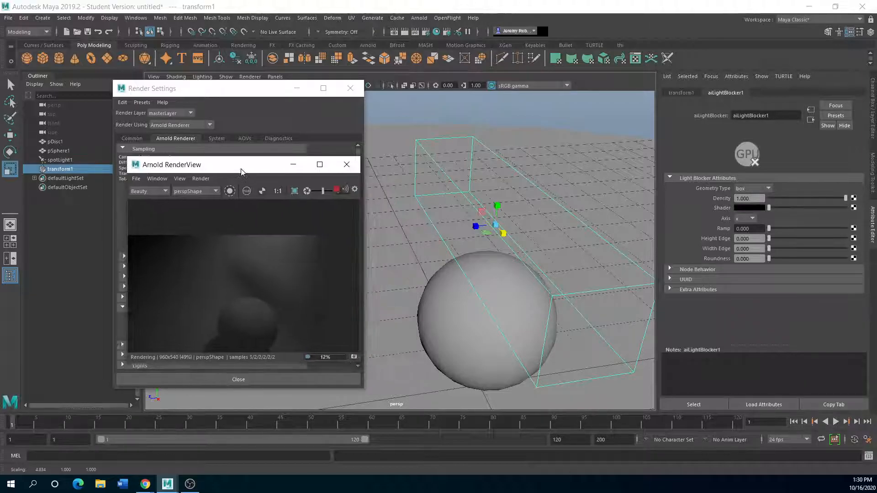
pyautogui.click(500, 216)
pyautogui.moveTo(497, 206); pyautogui.dragTo(498, 223)
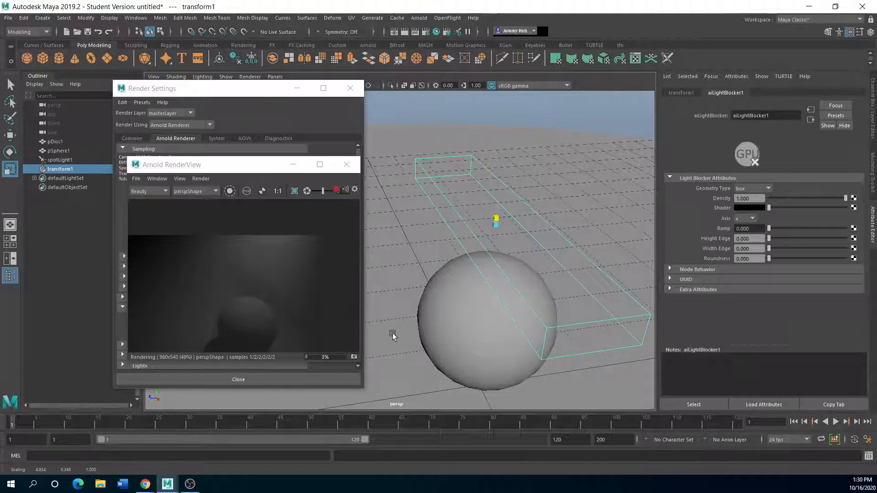
pyautogui.click(282, 317)
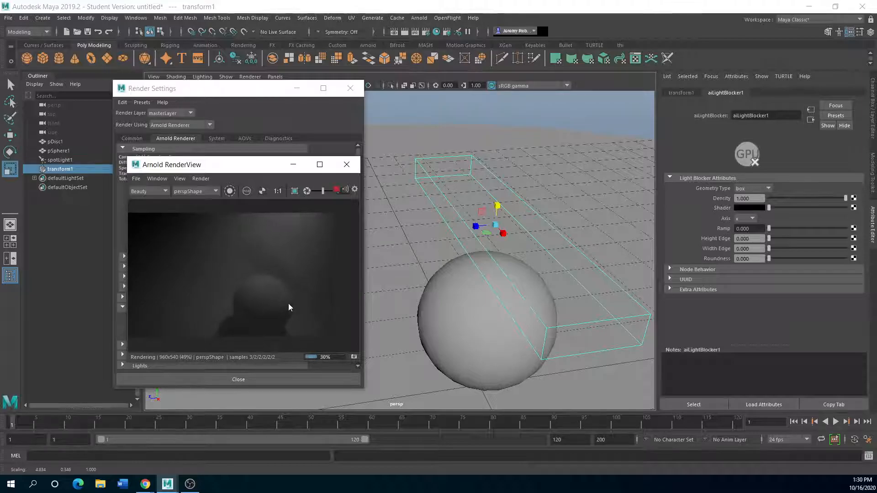
# Set the light blocker's Density to 3, keeping the box geometry.
pyautogui.click(769, 188)
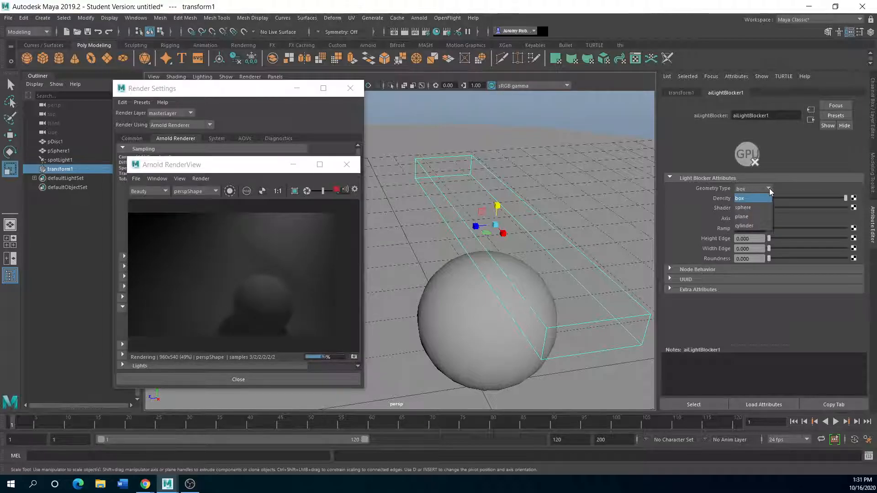
pyautogui.click(668, 280)
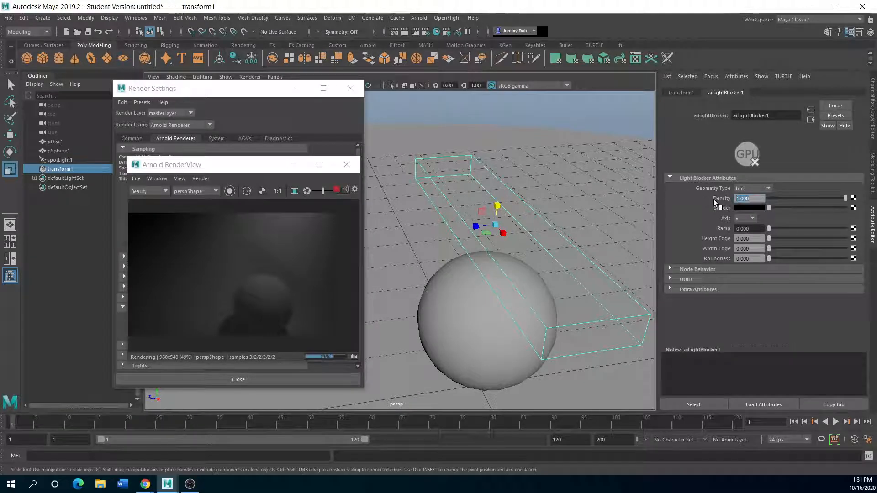
pyautogui.write('3')
pyautogui.press('Return')
# Change the light blocker's Geometry Type to plane and scale it taller along Y.
pyautogui.click(766, 190)
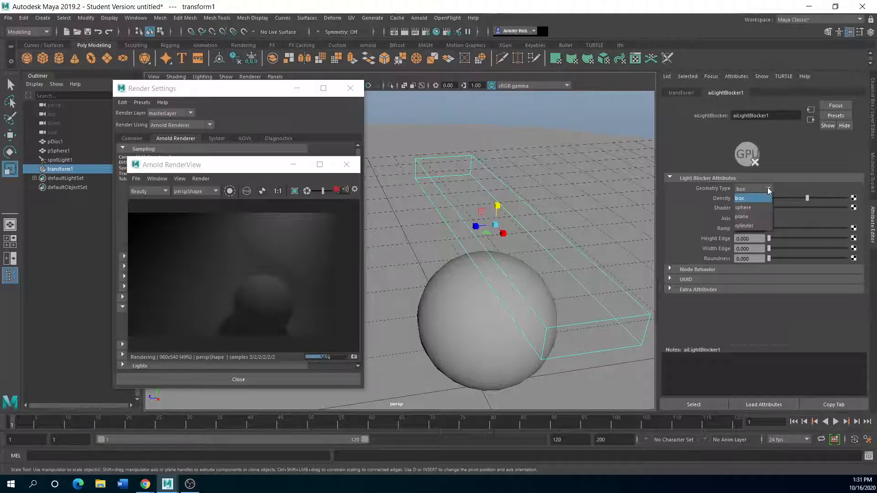
pyautogui.click(753, 216)
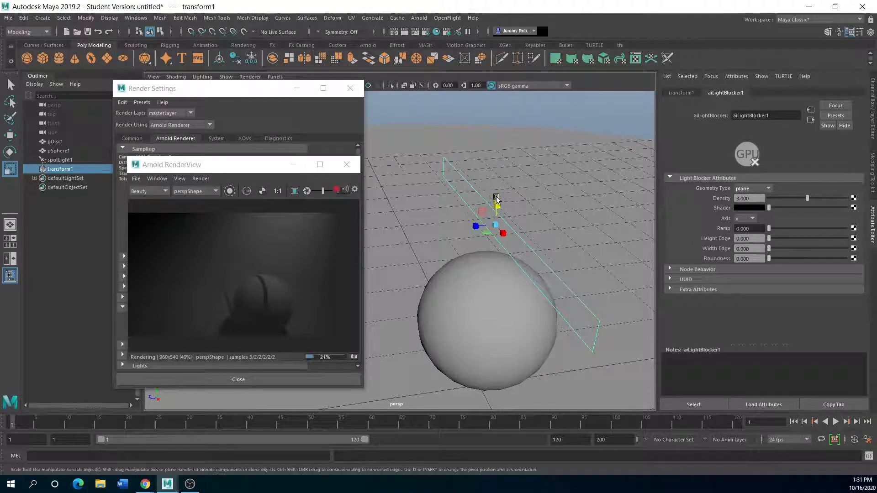
pyautogui.moveTo(498, 206)
pyautogui.mouseDown()
pyautogui.moveTo(502, 172)
pyautogui.moveTo(500, 202)
pyautogui.mouseUp()
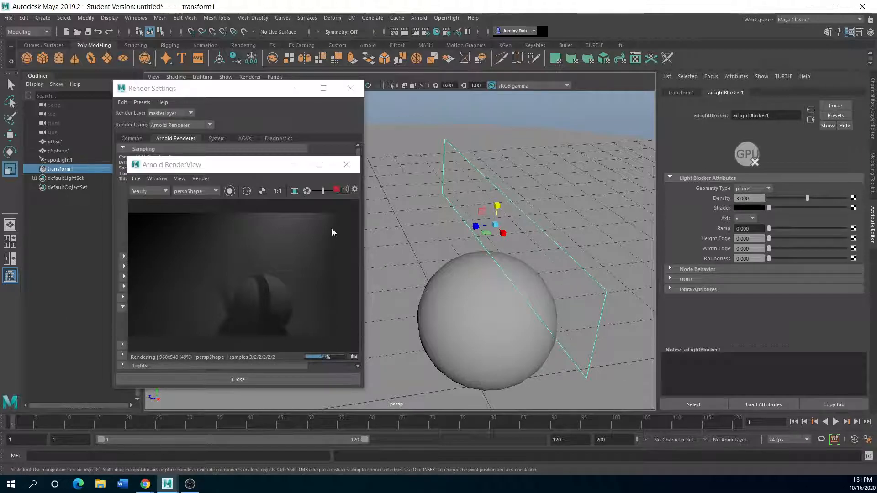
# With the render stopped, disconnect aiLightBlocker1 from the spot light's Light Filters and delete the blocker plane from the scene.
pyautogui.click(336, 190)
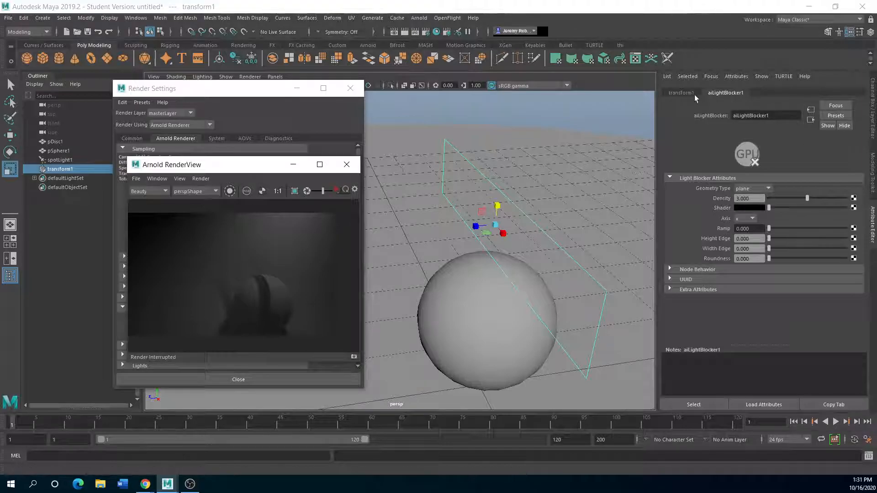
pyautogui.click(59, 159)
pyautogui.scroll(-3, 554, 206)
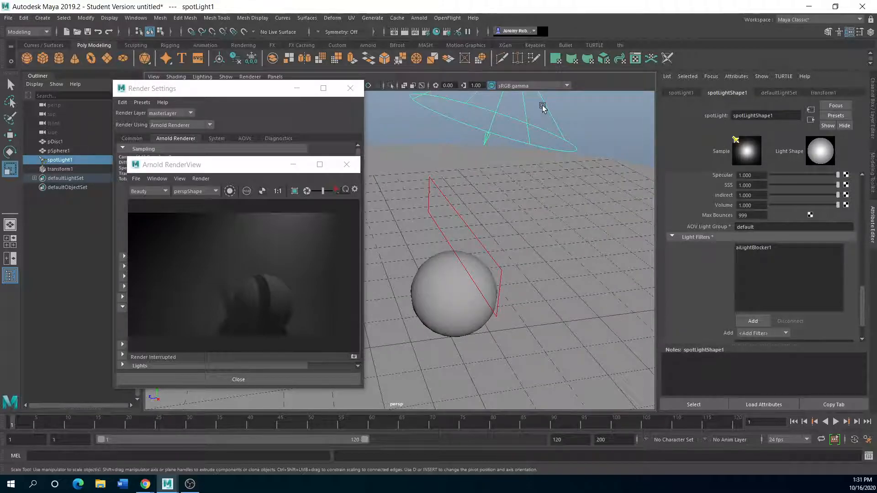
pyautogui.click(753, 247)
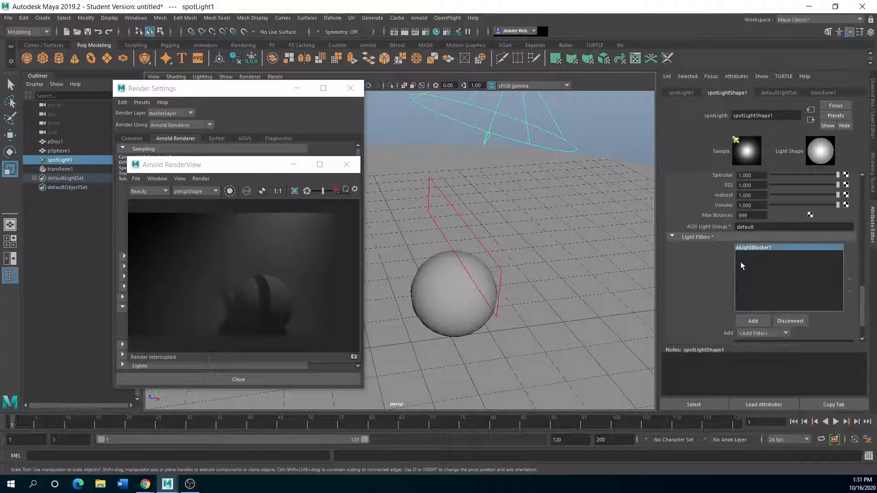
pyautogui.click(792, 321)
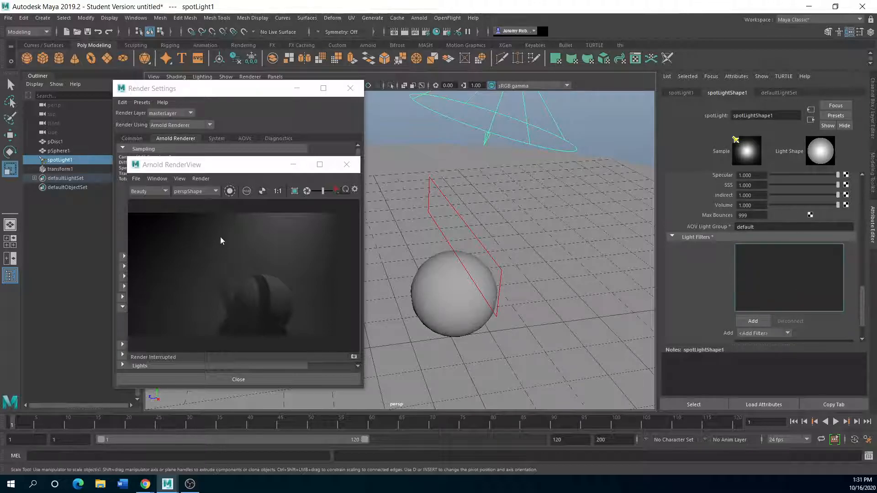
pyautogui.click(460, 217)
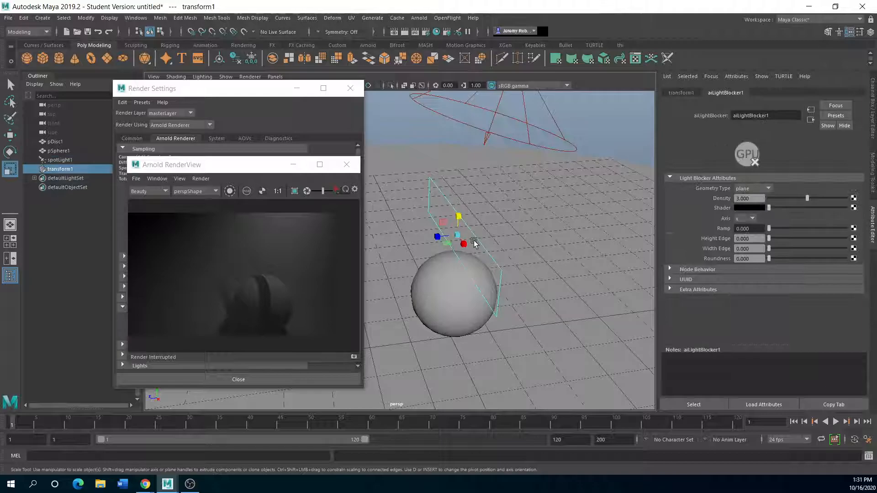
pyautogui.press('Delete')
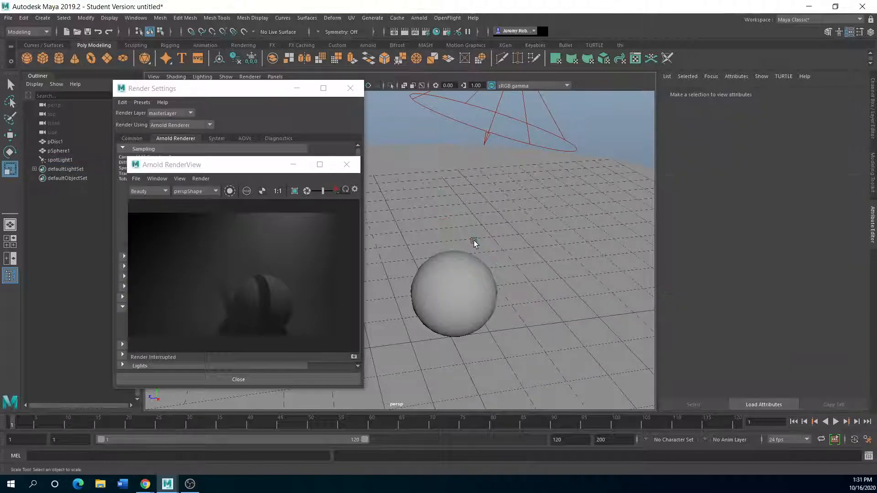
# Add a Gobo filter to the spot light and open the new gobo's attributes.
pyautogui.click(496, 109)
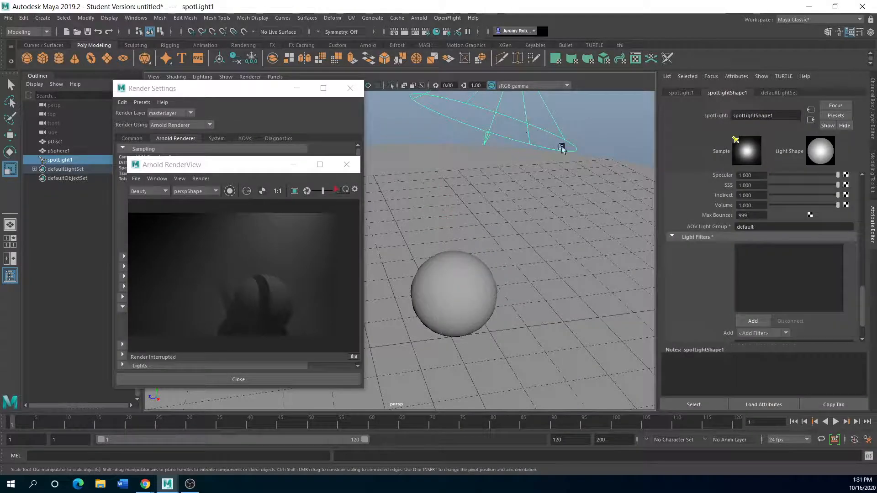
pyautogui.click(753, 319)
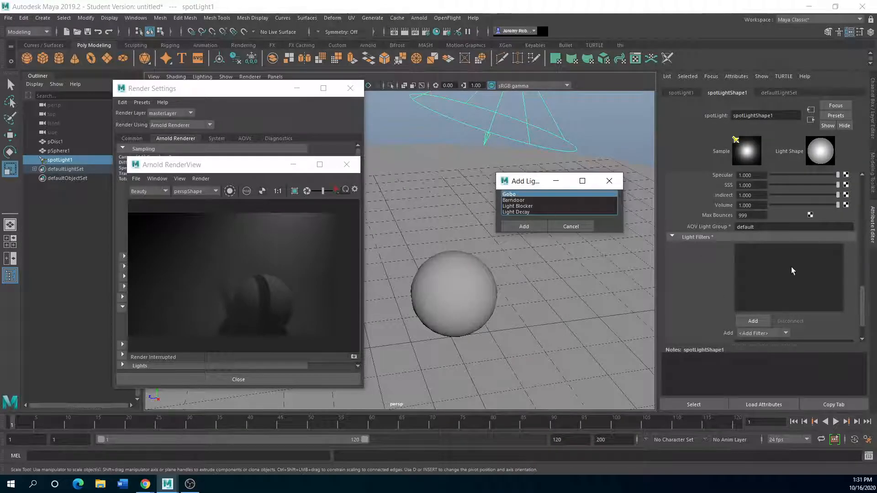
pyautogui.click(528, 226)
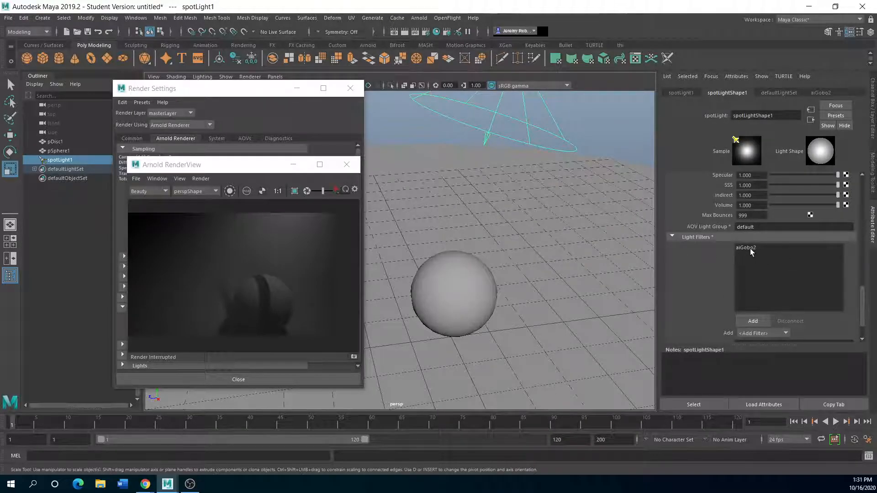
pyautogui.click(750, 248)
pyautogui.scroll(3, 722, 243)
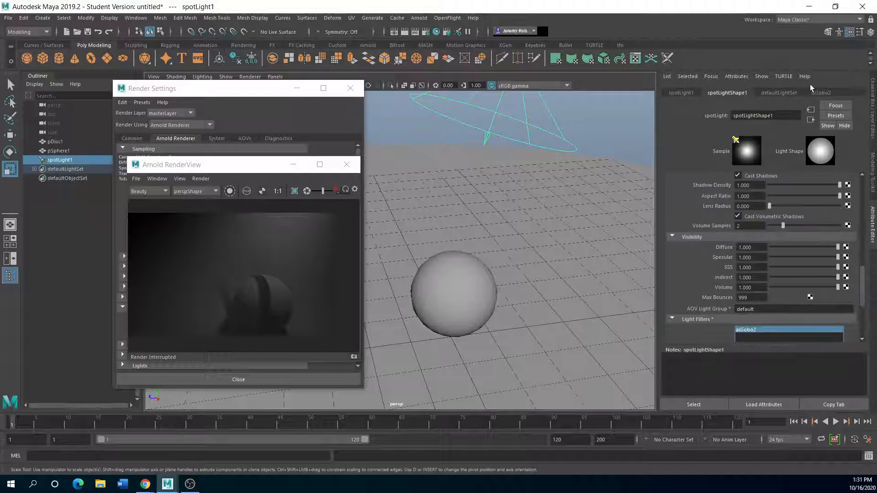
pyautogui.click(819, 92)
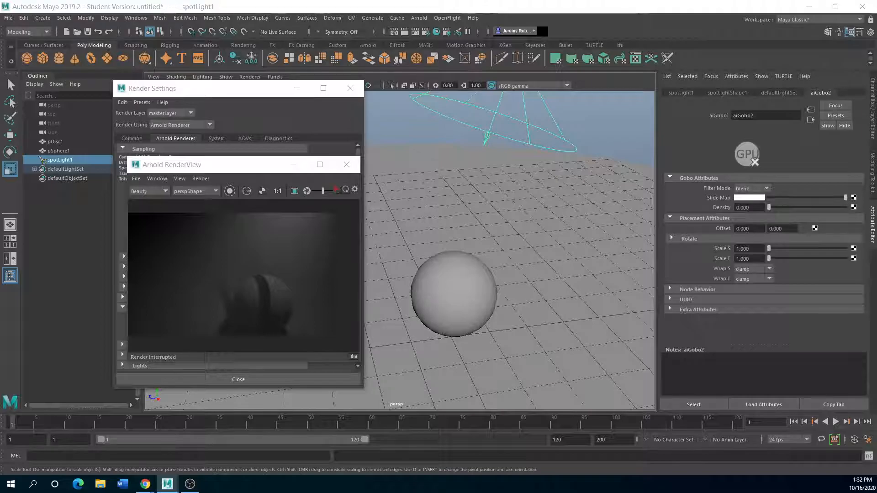
# Map a Noise texture to the gobo's Slide Map and restart the render.
pyautogui.moveTo(375, 92); pyautogui.dragTo(442, 86)
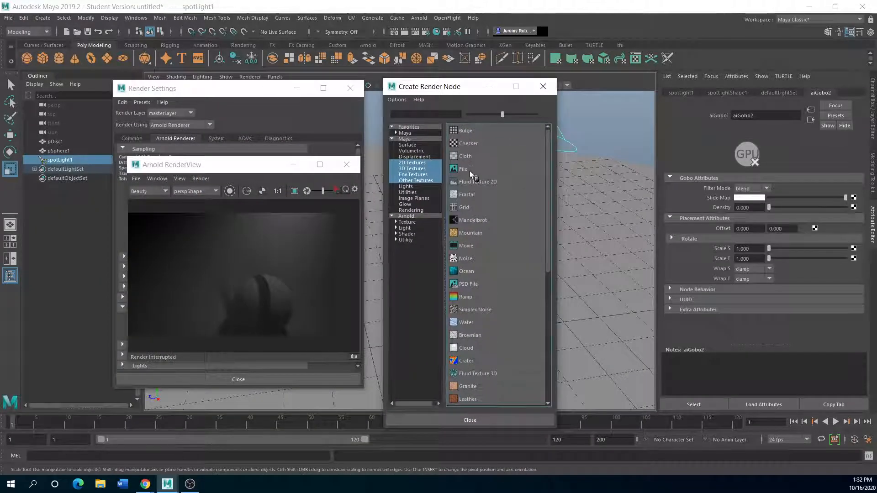
pyautogui.click(469, 259)
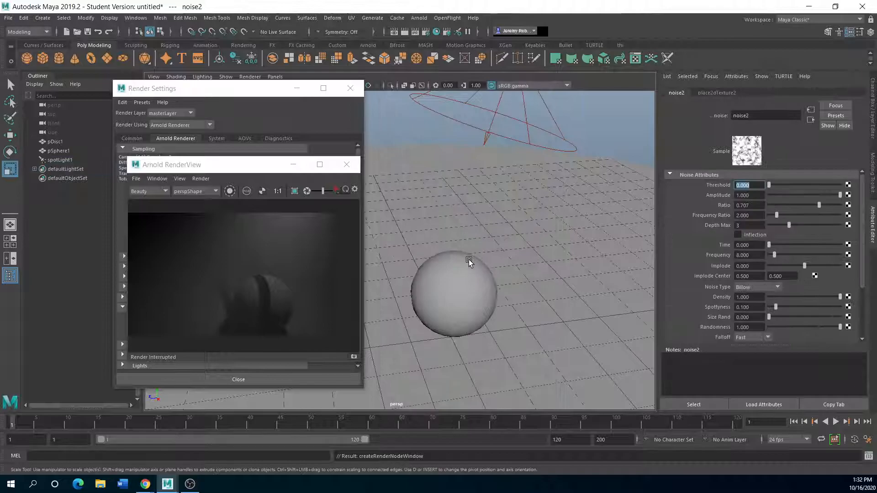
pyautogui.click(338, 190)
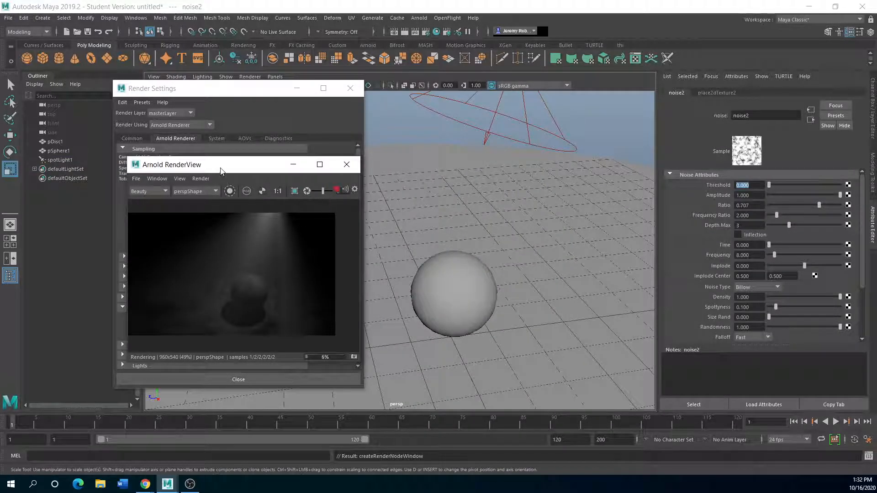
# Uncover the Render Settings, delete the aiAtmosphereVolume from the Environment's Atmosphere, and zoom out the render to compare.
pyautogui.moveTo(221, 171); pyautogui.dragTo(450, 170)
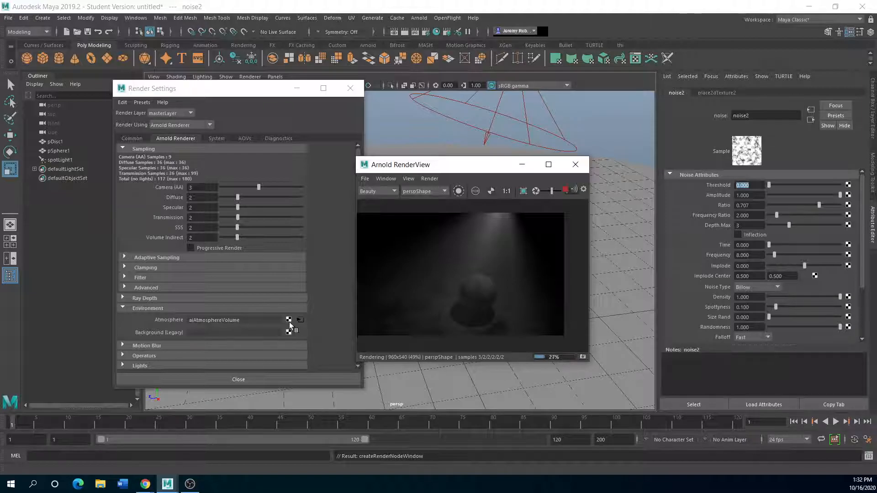
pyautogui.click(302, 321)
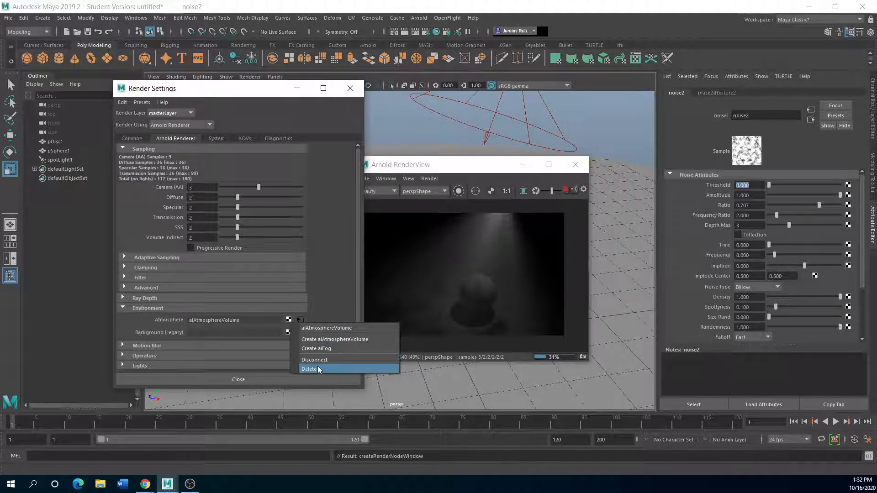
pyautogui.click(318, 369)
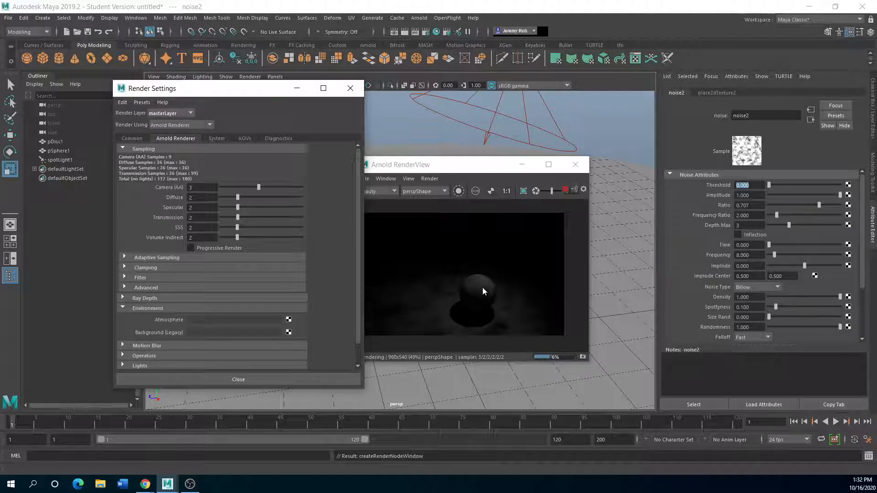
pyautogui.scroll(-1, 482, 287)
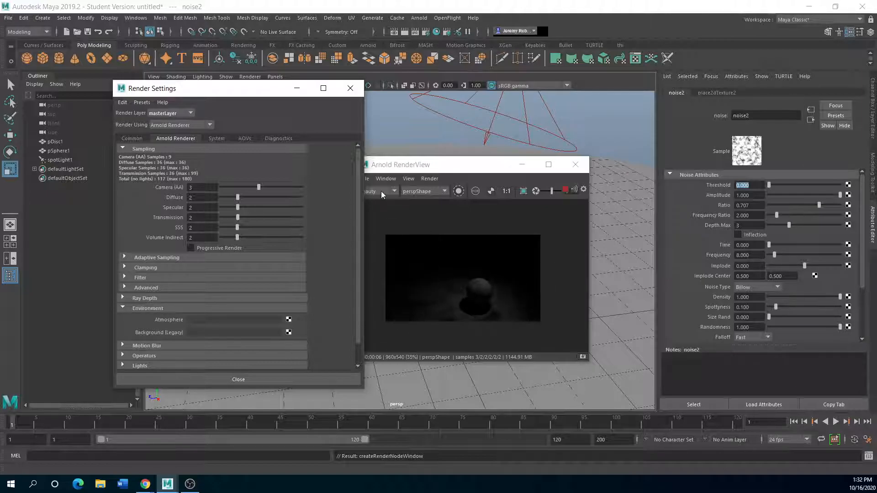
# Arrange the render window and a smaller Render Settings window side by side over the viewport.
pyautogui.moveTo(400, 168); pyautogui.dragTo(122, 211)
pyautogui.moveTo(183, 88); pyautogui.dragTo(463, 89)
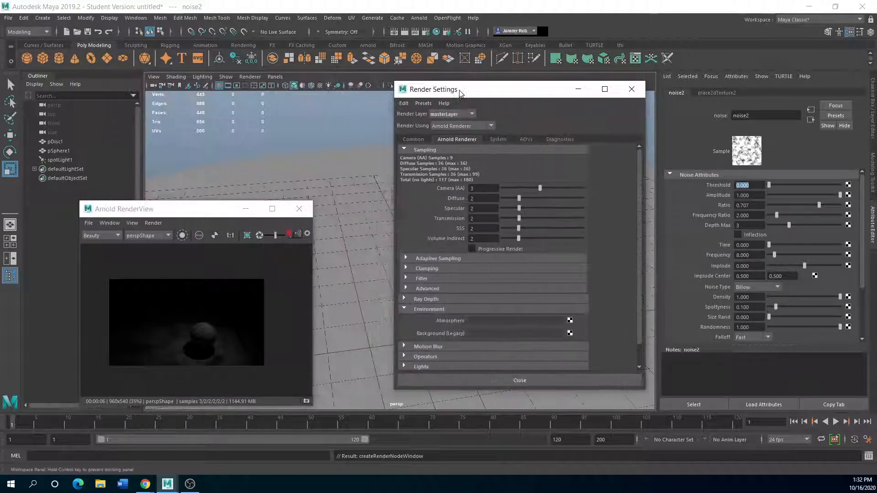
pyautogui.moveTo(152, 210); pyautogui.dragTo(191, 160)
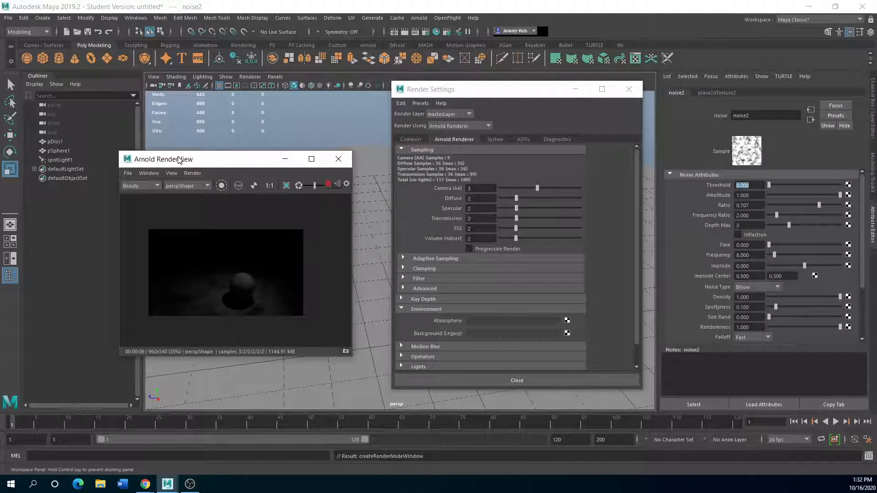
pyautogui.moveTo(462, 89); pyautogui.dragTo(429, 104)
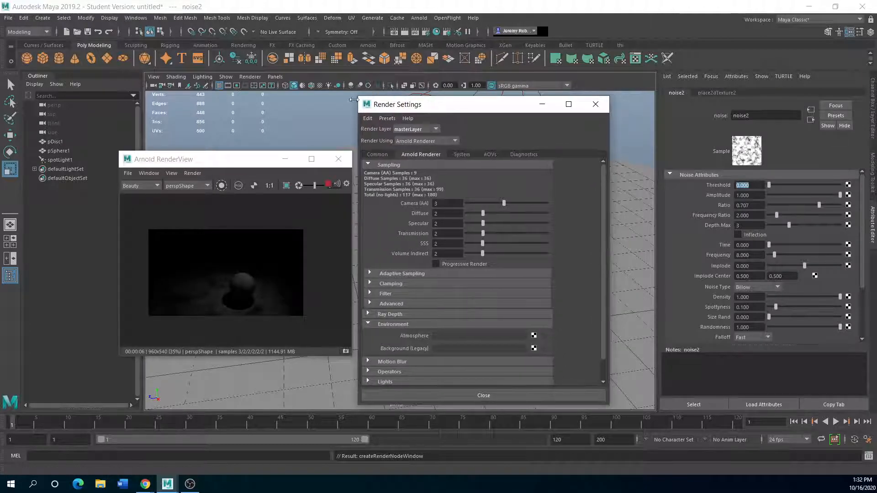
pyautogui.moveTo(354, 98); pyautogui.dragTo(414, 135)
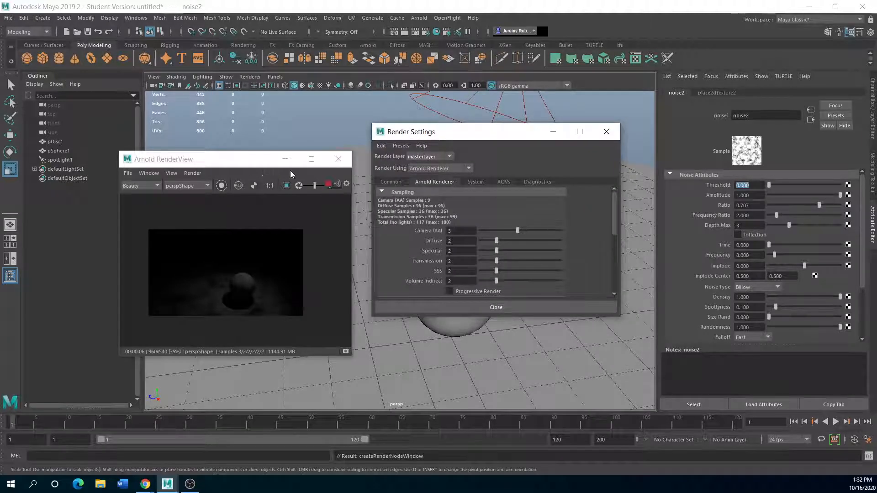
pyautogui.moveTo(178, 163); pyautogui.dragTo(198, 142)
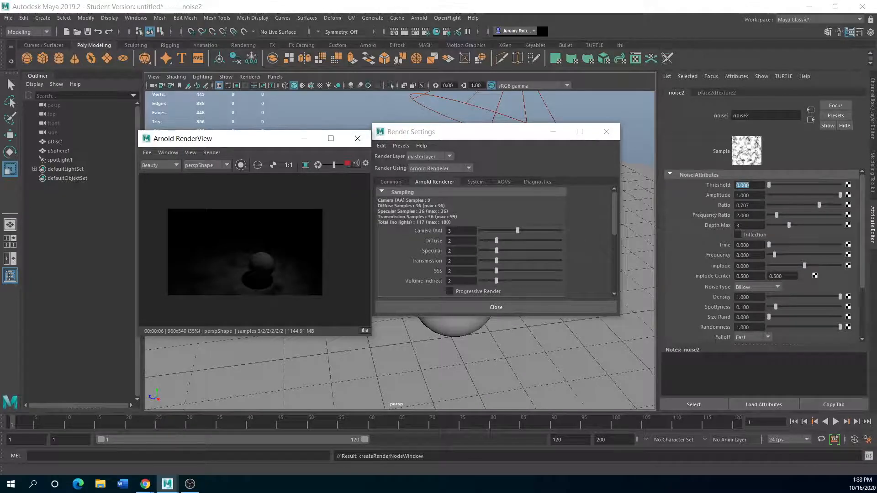
pyautogui.hotkey('alt', 'Tab')
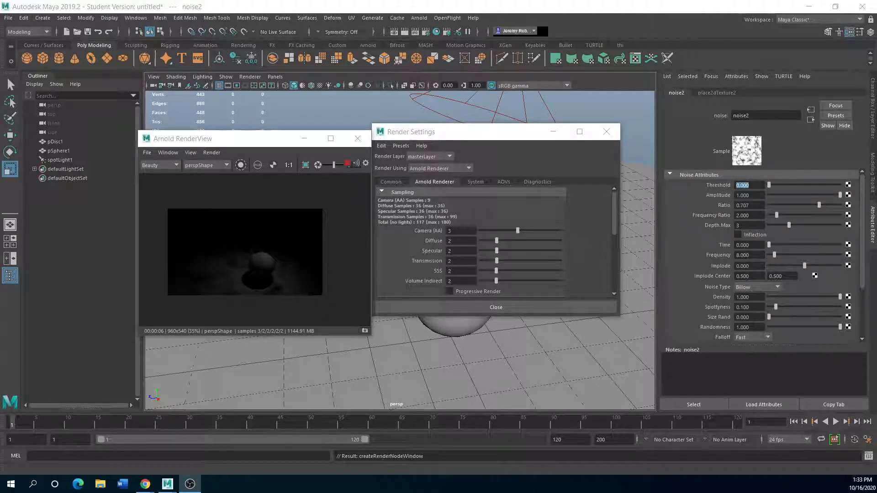